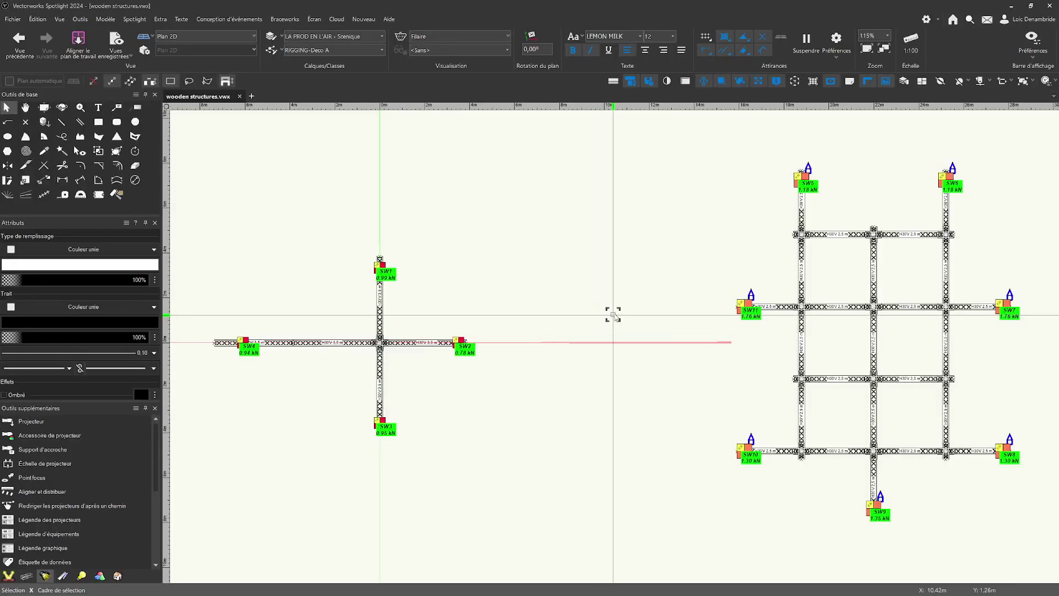
pyautogui.moveTo(589, 317); pyautogui.dragTo(636, 300, button='middle')
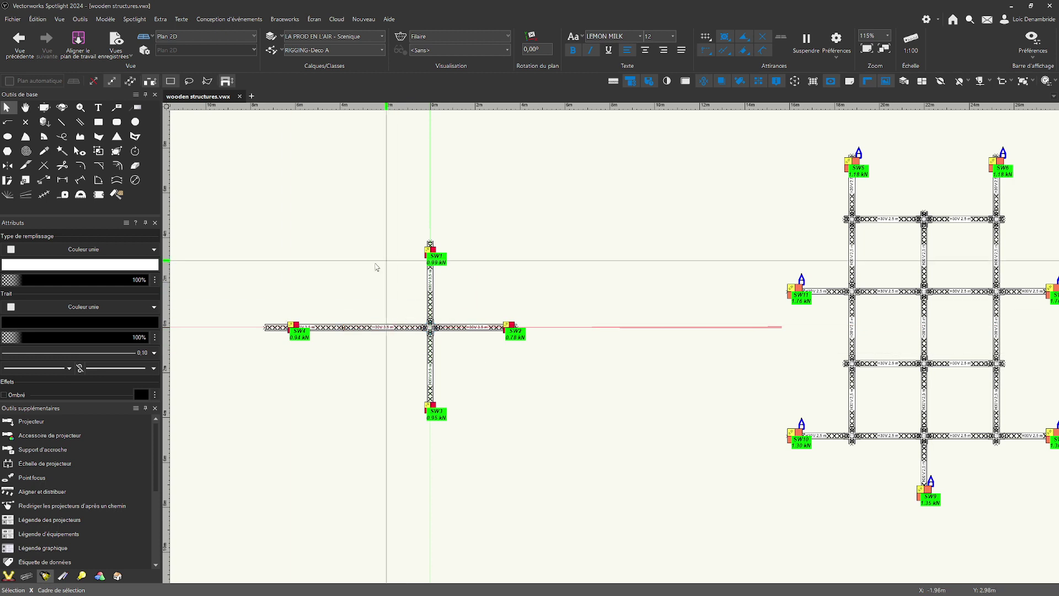
pyautogui.hscroll(5, 518, 281)
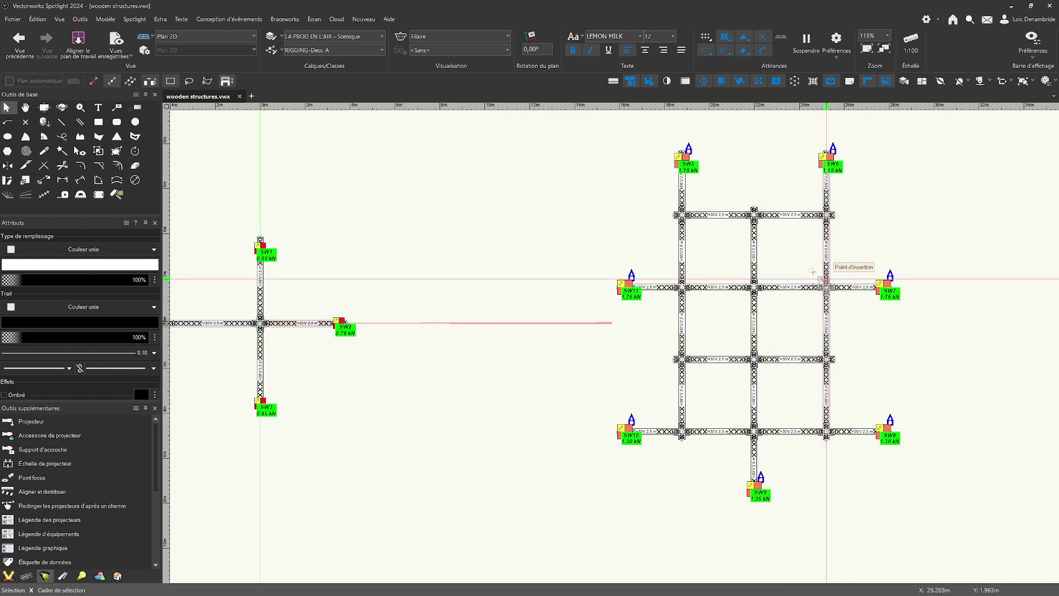
pyautogui.scroll(-3, 466, 339)
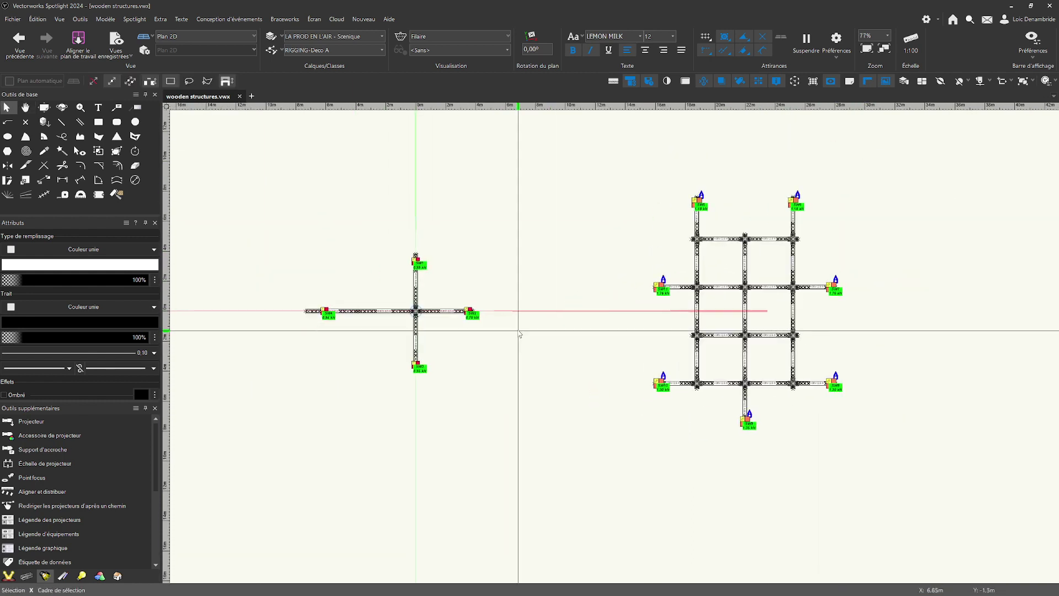
pyautogui.scroll(3, 518, 334)
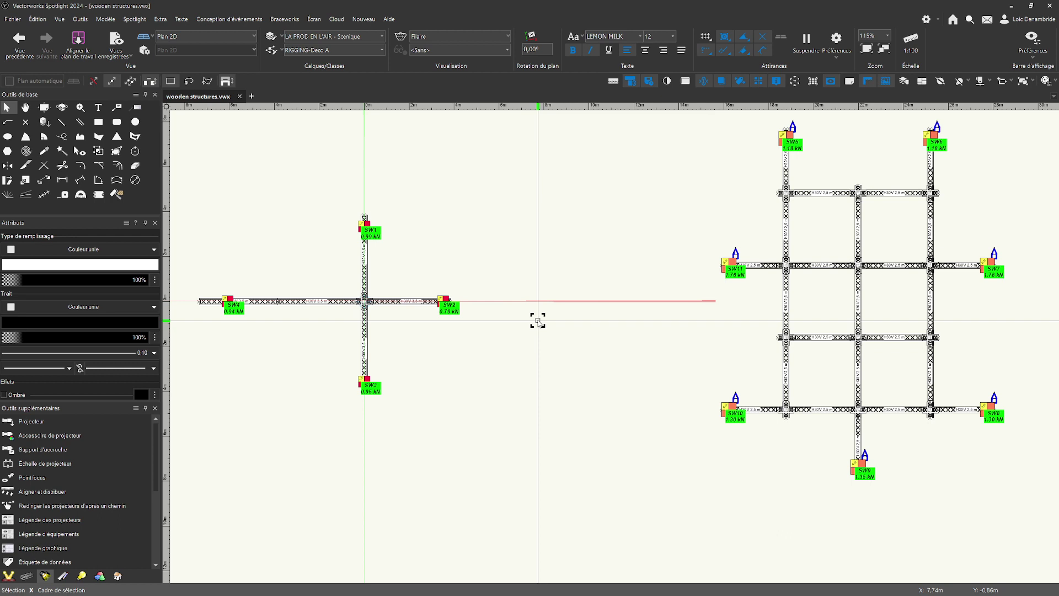
pyautogui.moveTo(540, 319); pyautogui.dragTo(657, 317, button='middle')
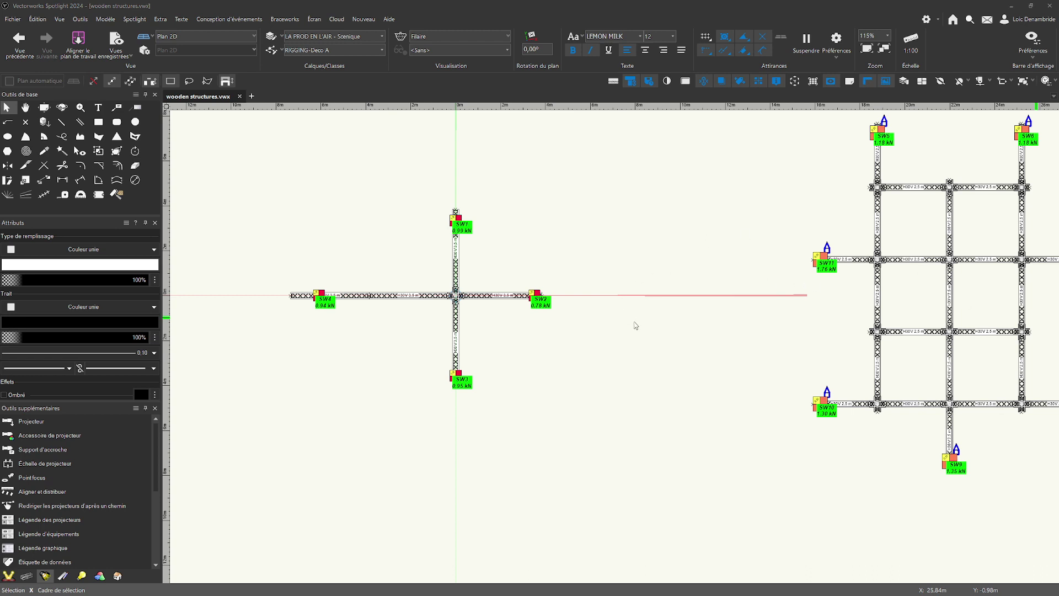
pyautogui.moveTo(678, 329); pyautogui.dragTo(711, 342, button='middle')
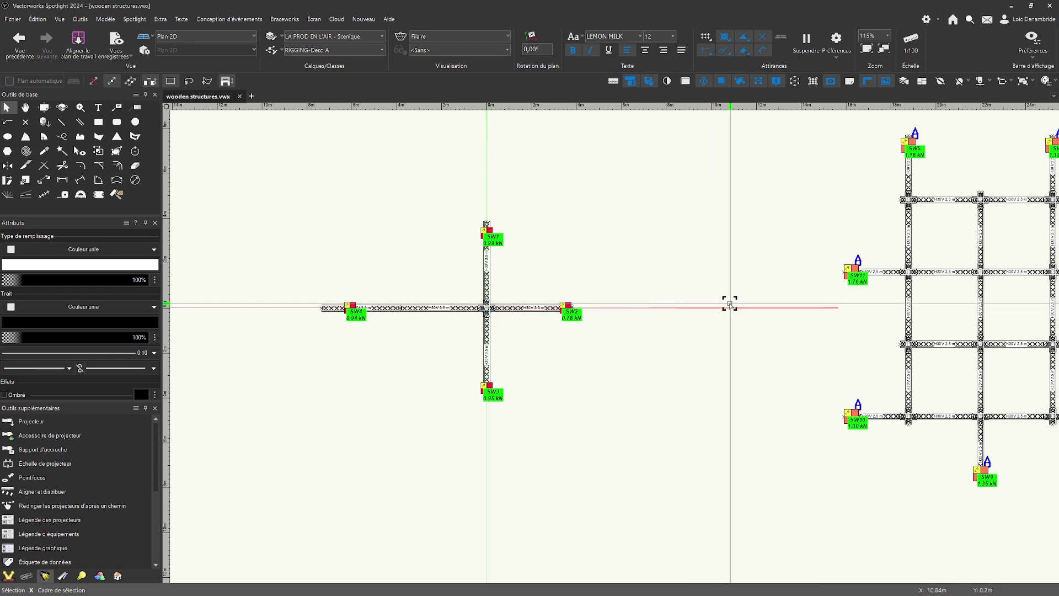
pyautogui.moveTo(745, 300); pyautogui.dragTo(780, 315, button='middle')
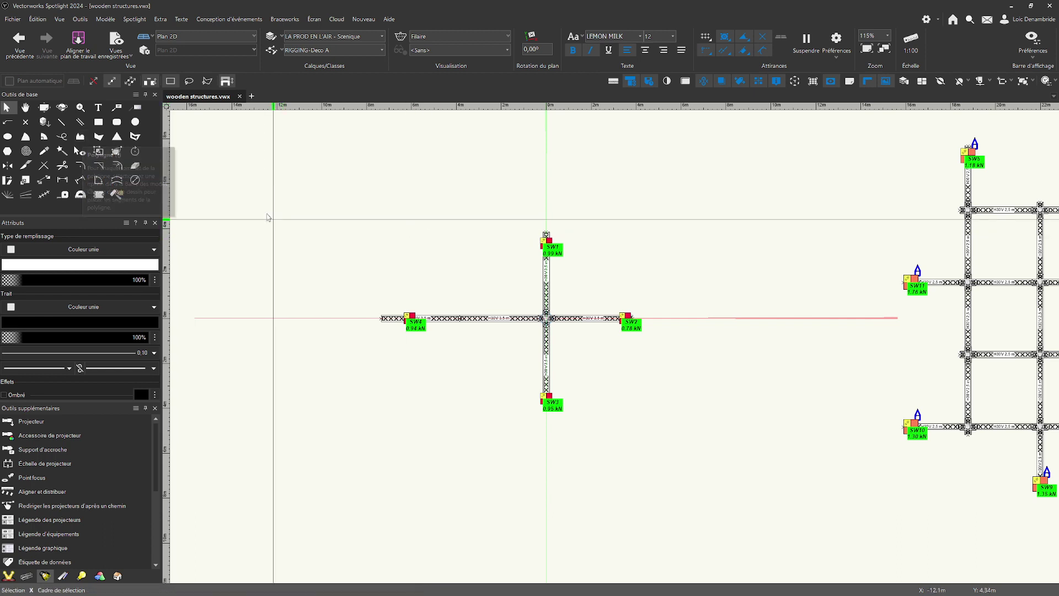
# Draw a rectangle about 6.4 m by 4.3 m from its centre, centred on the corner block of the cross-shaped truss.
pyautogui.click(100, 123)
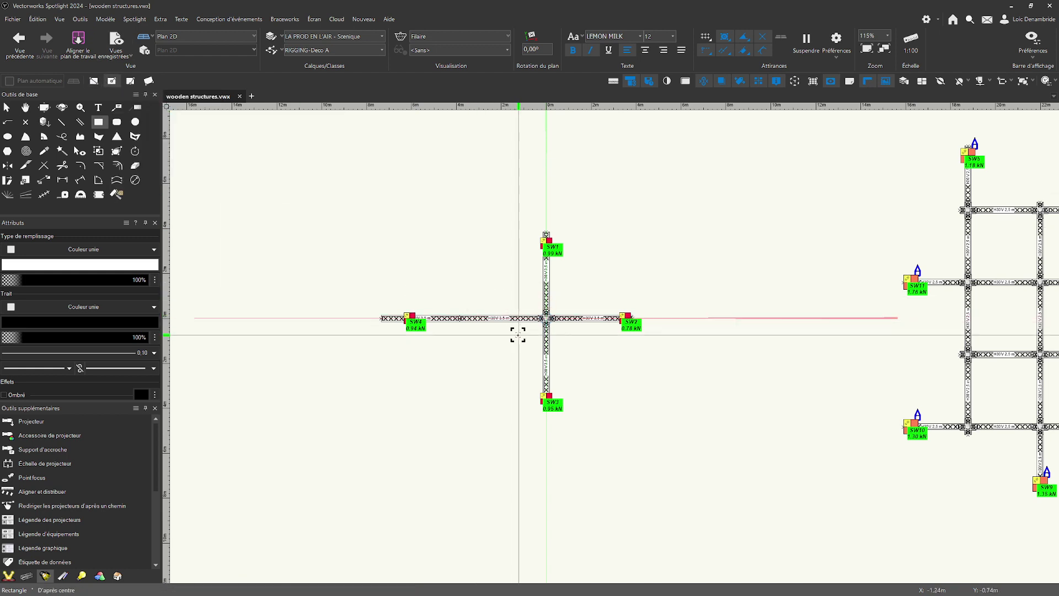
pyautogui.scroll(5, 552, 323)
pyautogui.scroll(-3, 557, 298)
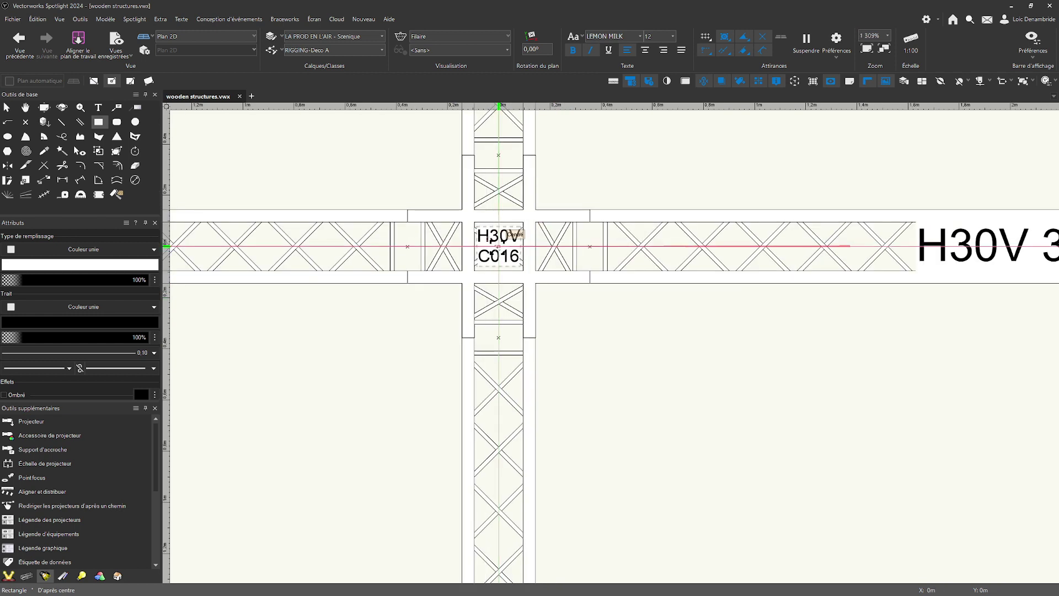
pyautogui.click(501, 245)
pyautogui.scroll(-2, 551, 328)
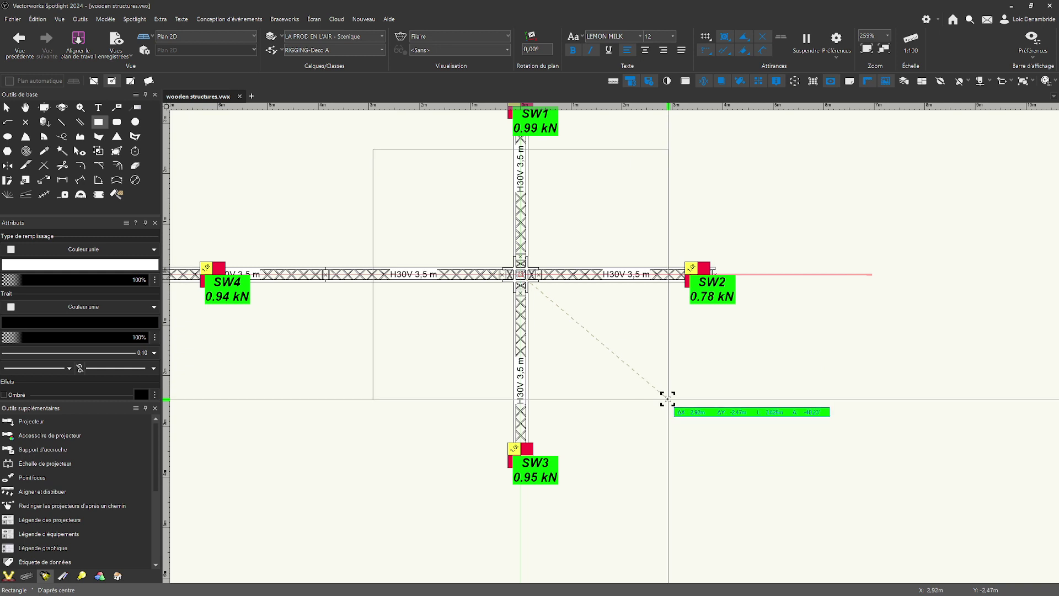
pyautogui.click(683, 384)
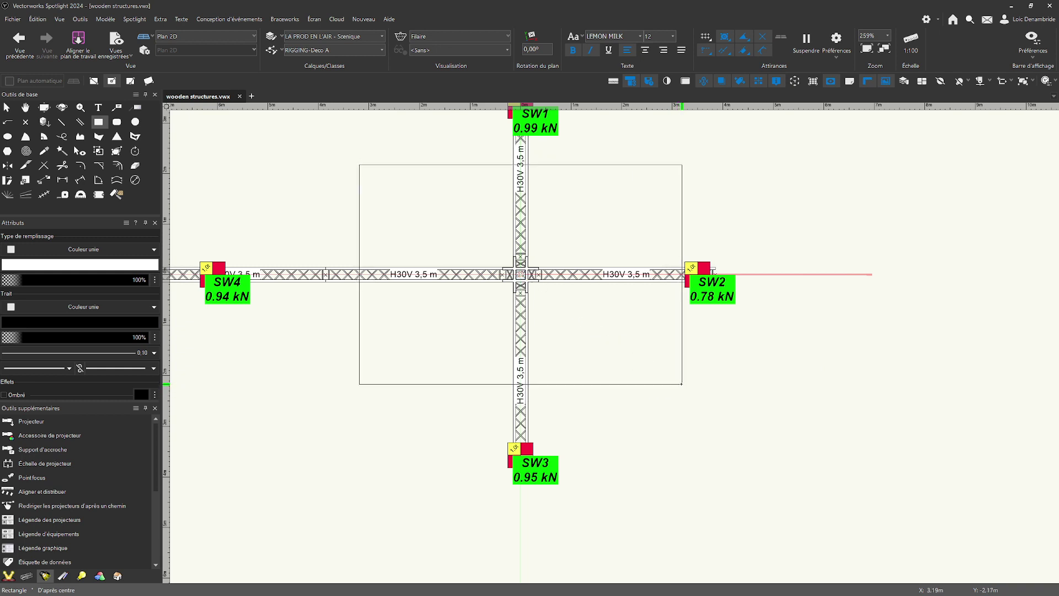
pyautogui.press('h')
pyautogui.moveTo(763, 352); pyautogui.dragTo(855, 421)
pyautogui.press('4')
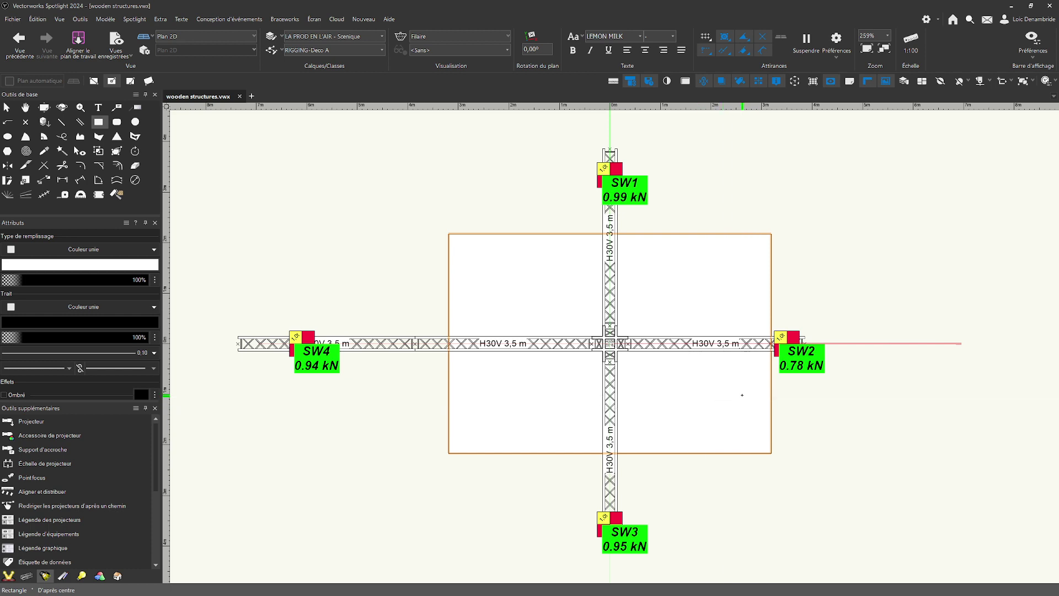
pyautogui.press('h')
pyautogui.moveTo(747, 392); pyautogui.dragTo(782, 371)
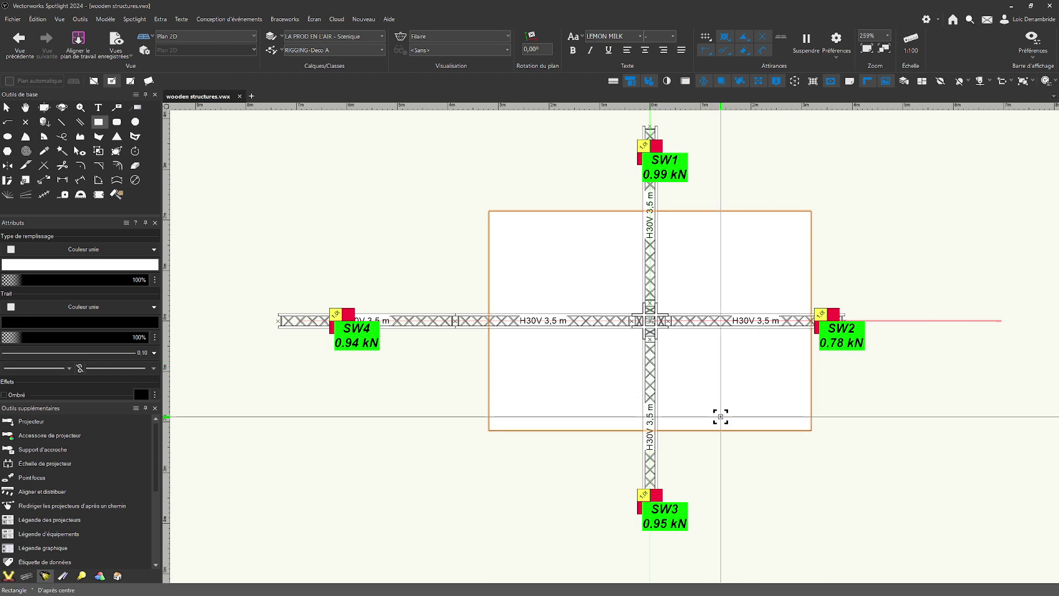
pyautogui.moveTo(719, 376); pyautogui.dragTo(654, 378, button='middle')
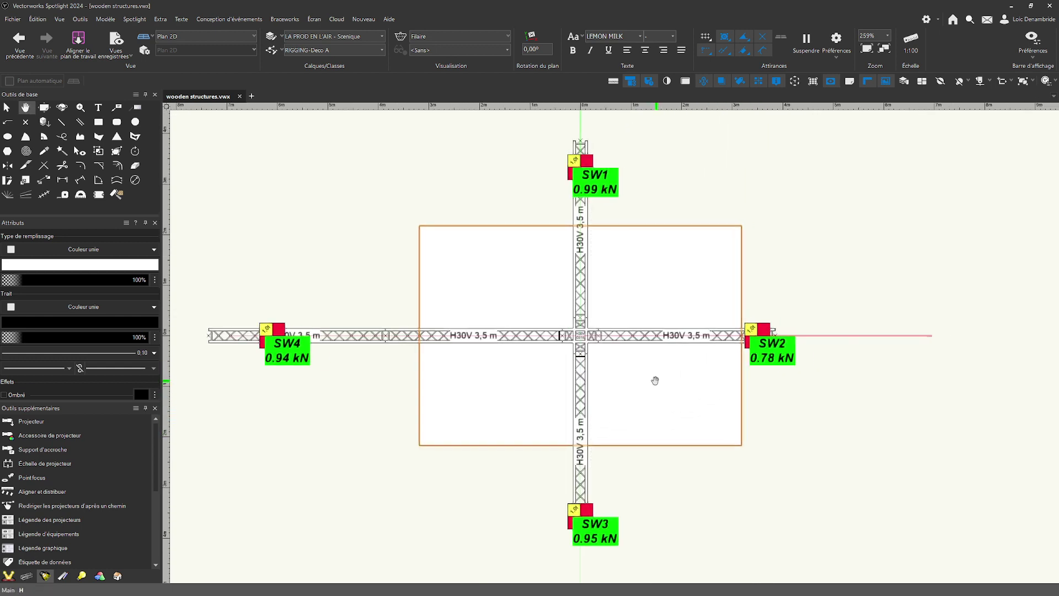
# Create a symbol named "Wooden structure 1" from the rectangle, inserted at its centre, and store it in the main wooden structures.vwx folder.
pyautogui.click(81, 19)
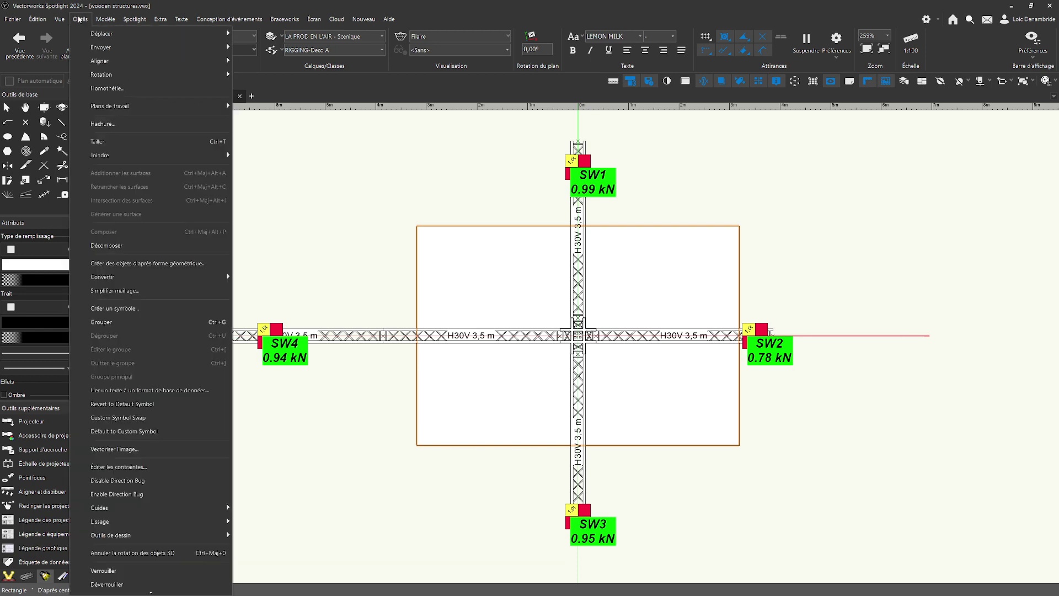
pyautogui.click(81, 18)
pyautogui.click(81, 20)
pyautogui.click(109, 312)
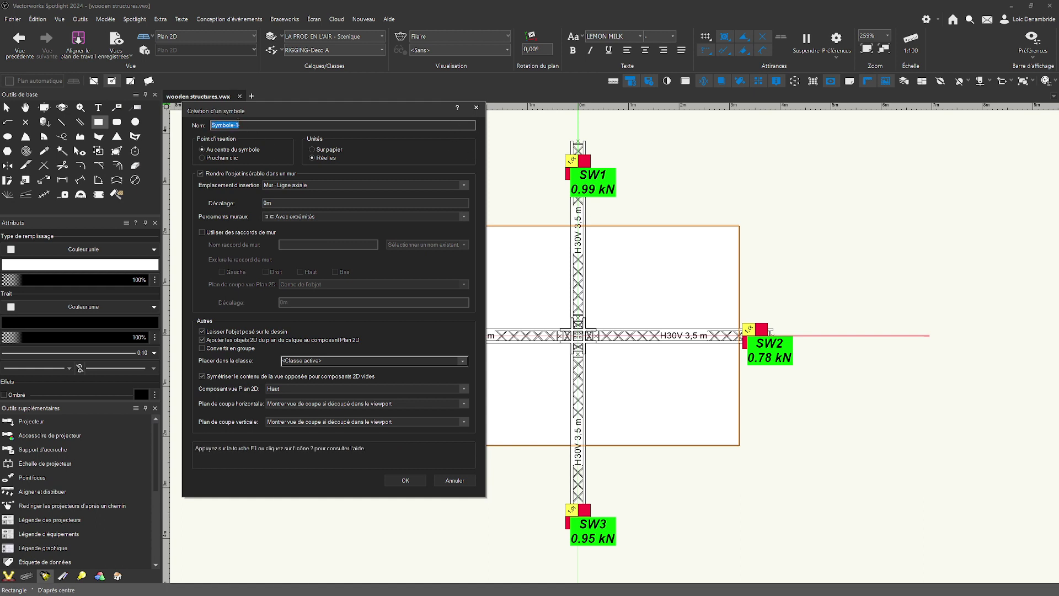
pyautogui.write('W')
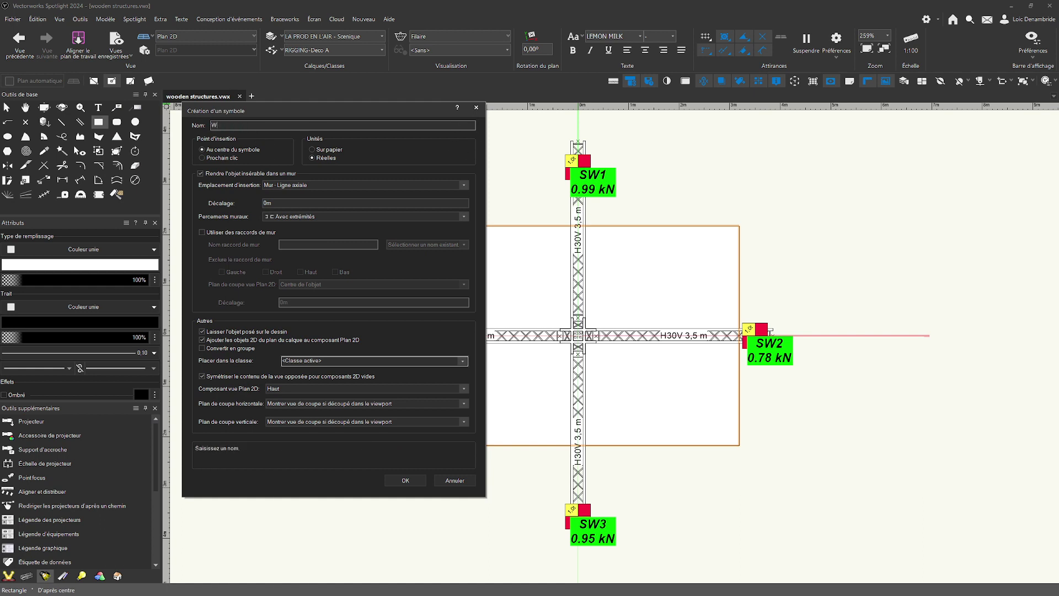
pyautogui.write('oode')
pyautogui.press('BackSpace')
pyautogui.write('den structur')
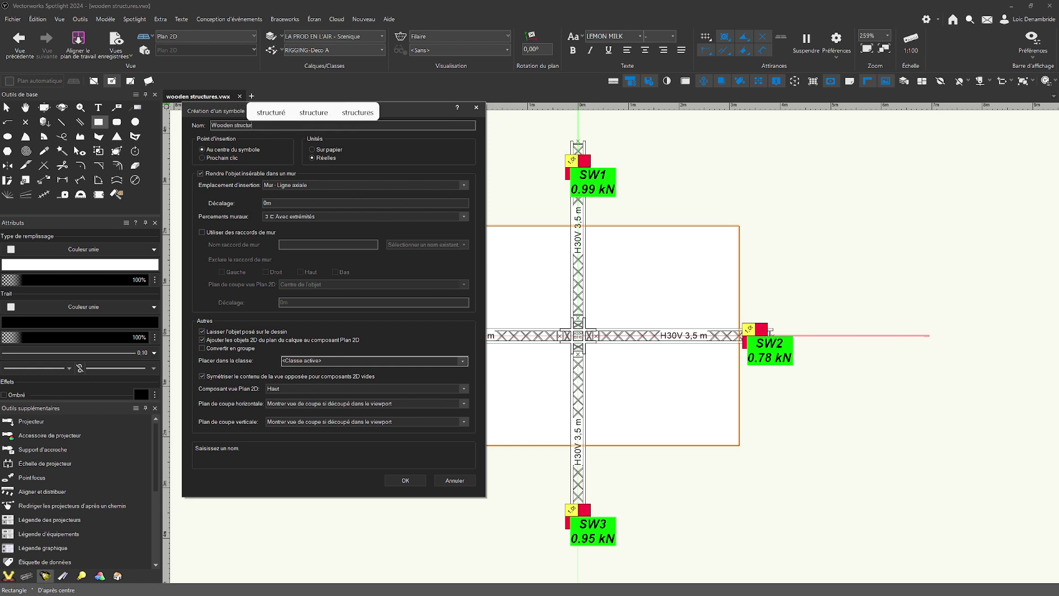
pyautogui.write('e 1')
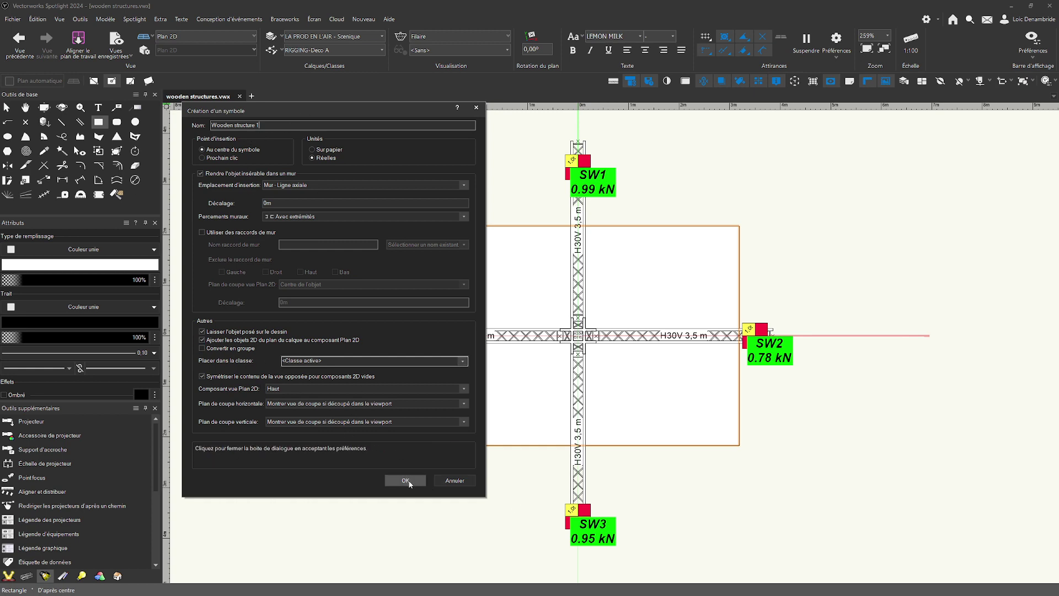
pyautogui.click(407, 480)
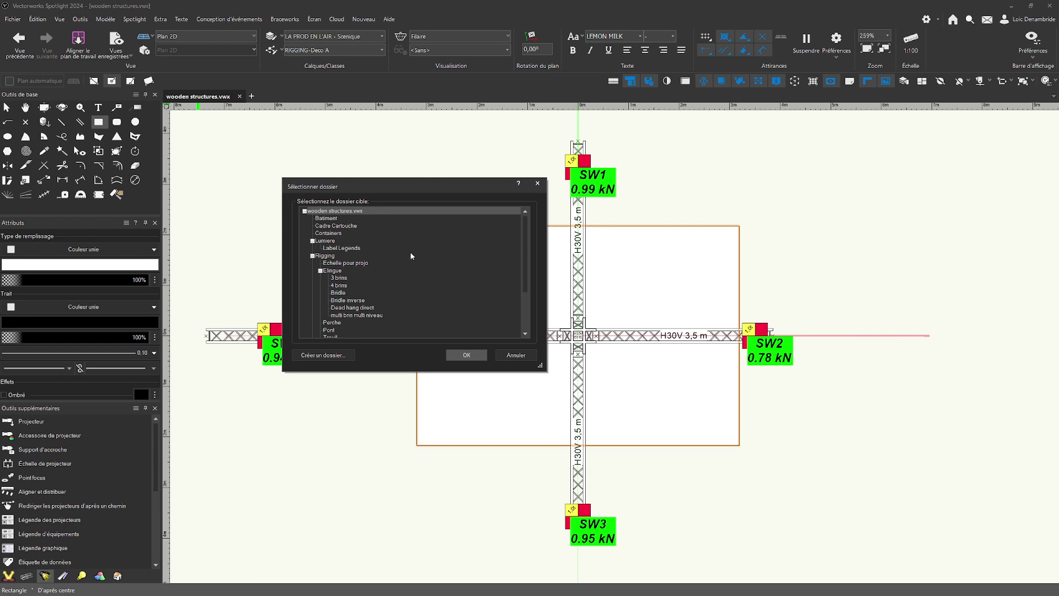
pyautogui.click(480, 358)
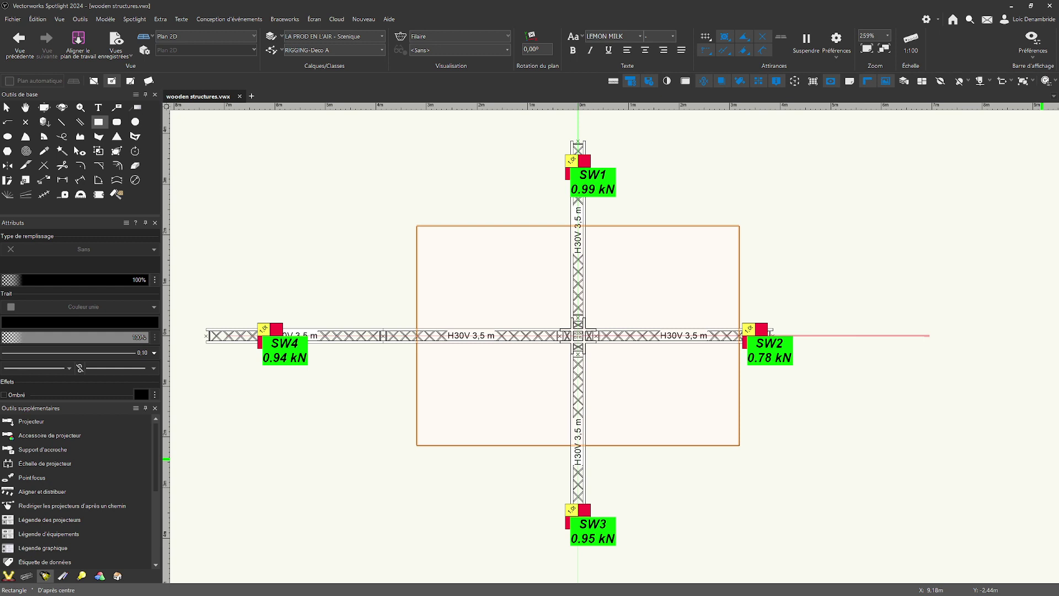
# Open the Production Assist web palette and shift its window slightly within the workspace.
pyautogui.click(312, 19)
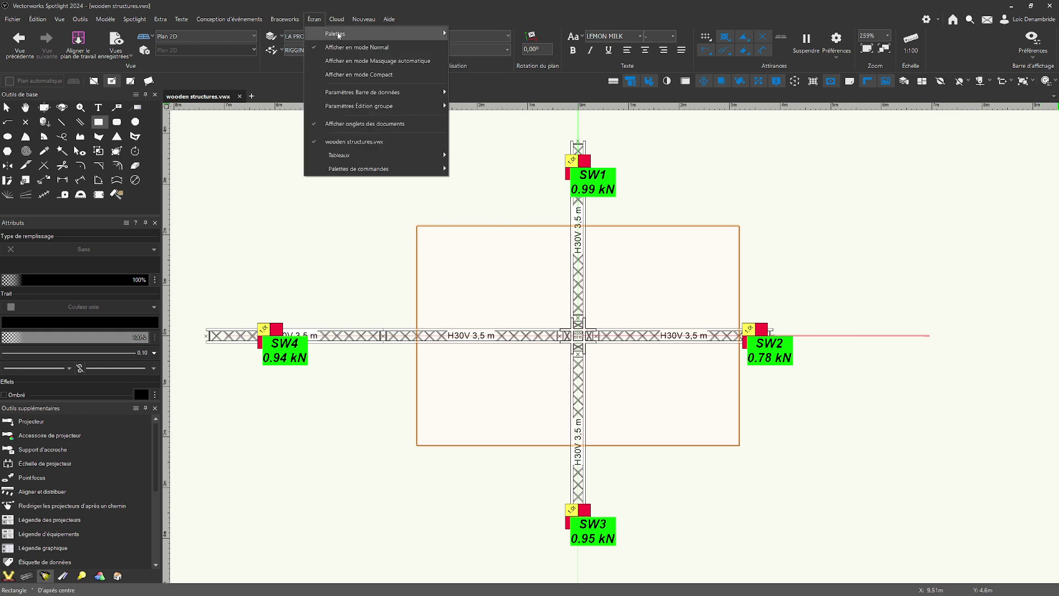
pyautogui.moveTo(387, 33)
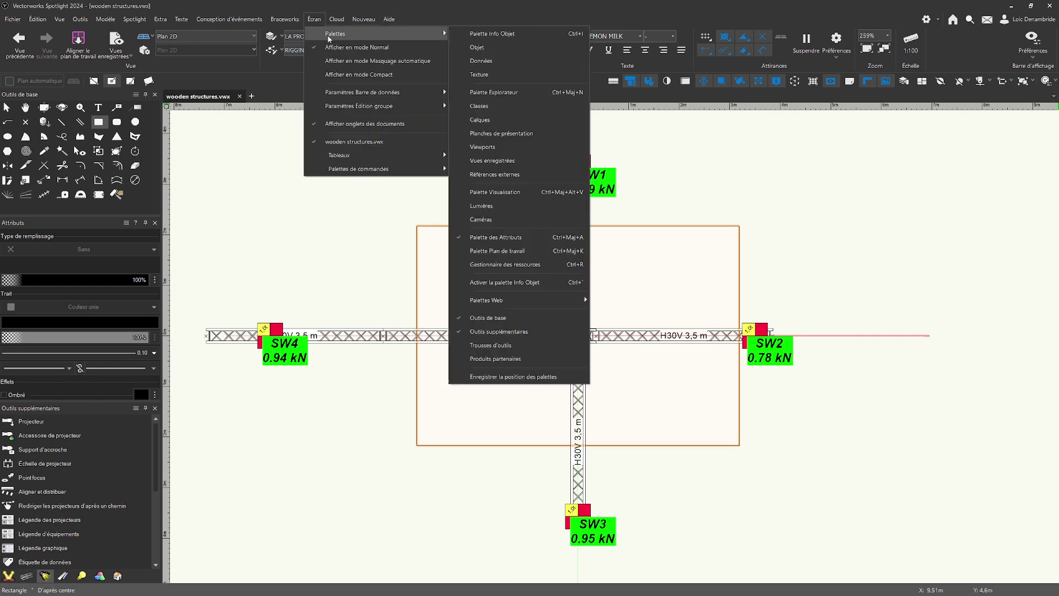
pyautogui.moveTo(497, 302)
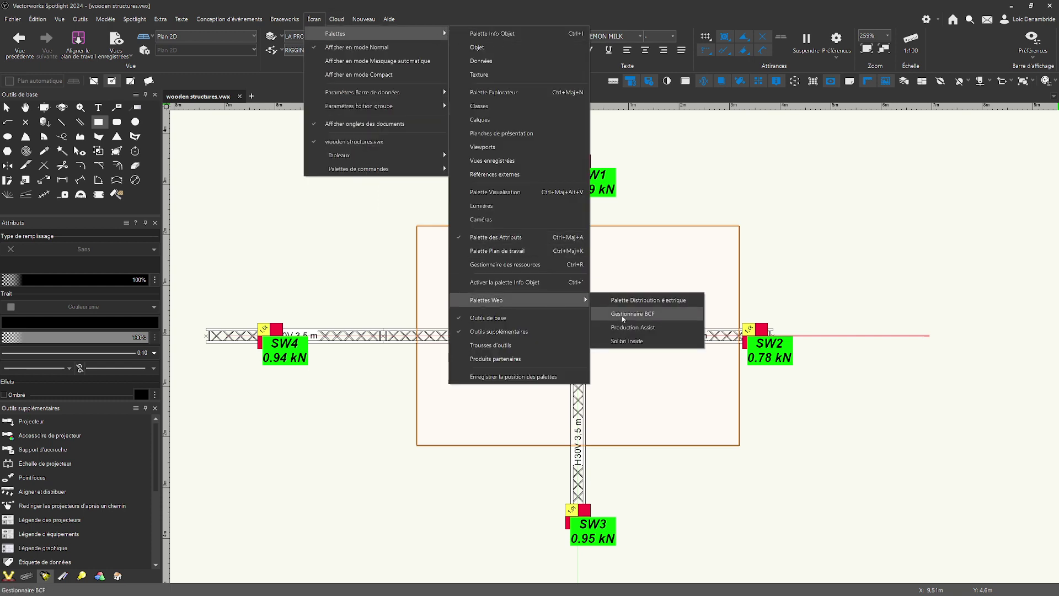
pyautogui.click(632, 327)
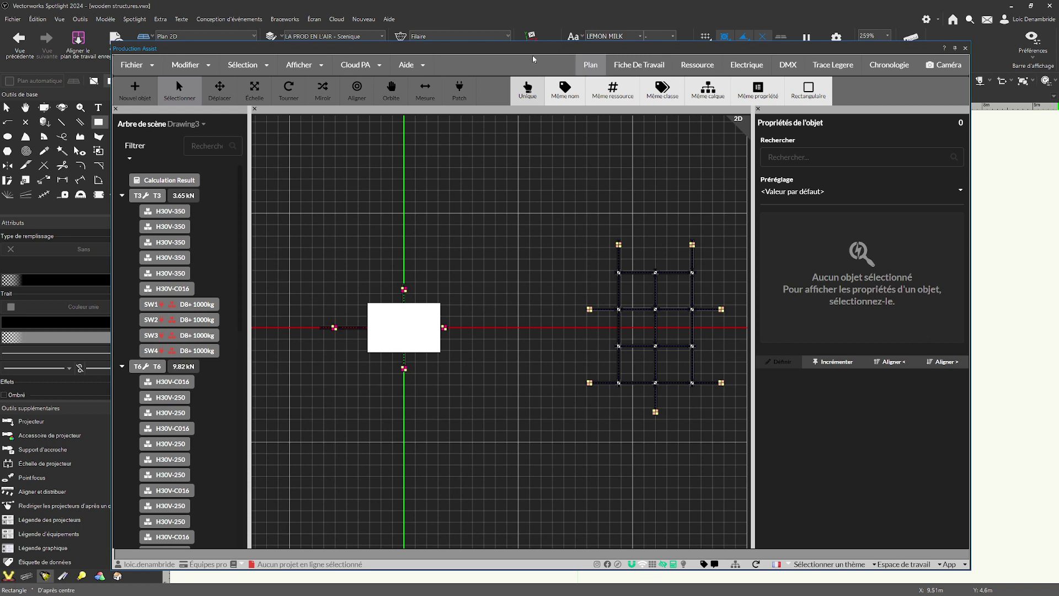
pyautogui.moveTo(591, 46); pyautogui.dragTo(617, 37)
# Open the resource definition of the white rectangle object, Wooden structure 1, for editing and show it in 3D.
pyautogui.click(437, 331)
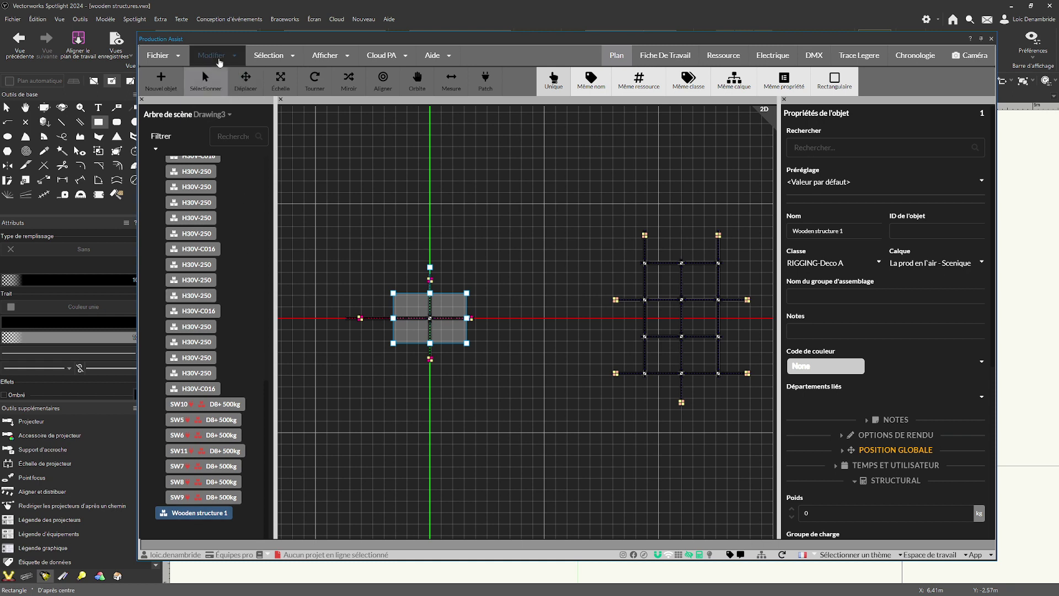
pyautogui.click(218, 59)
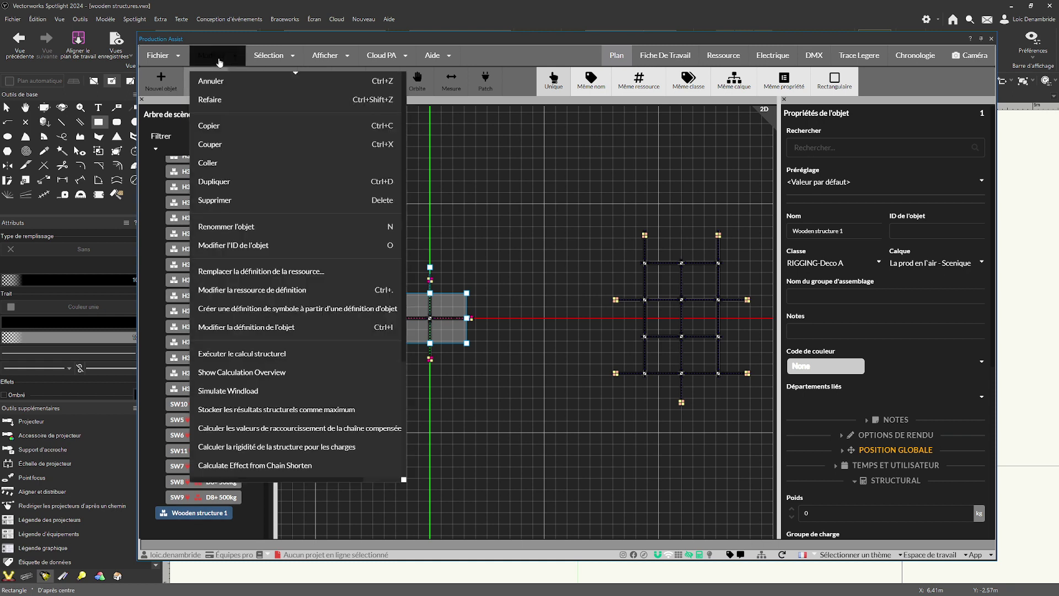
pyautogui.click(248, 294)
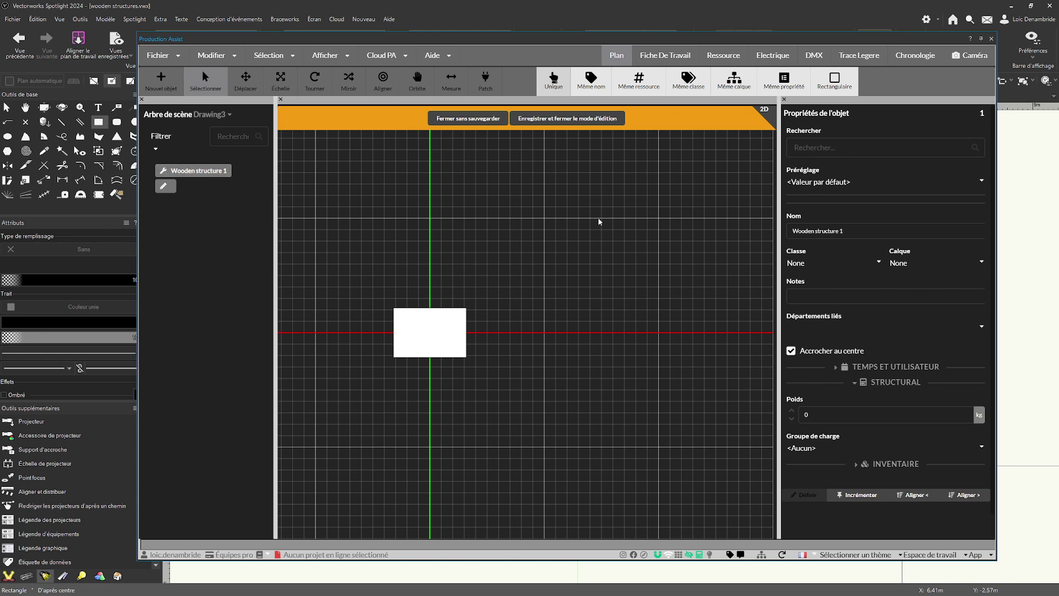
pyautogui.click(771, 113)
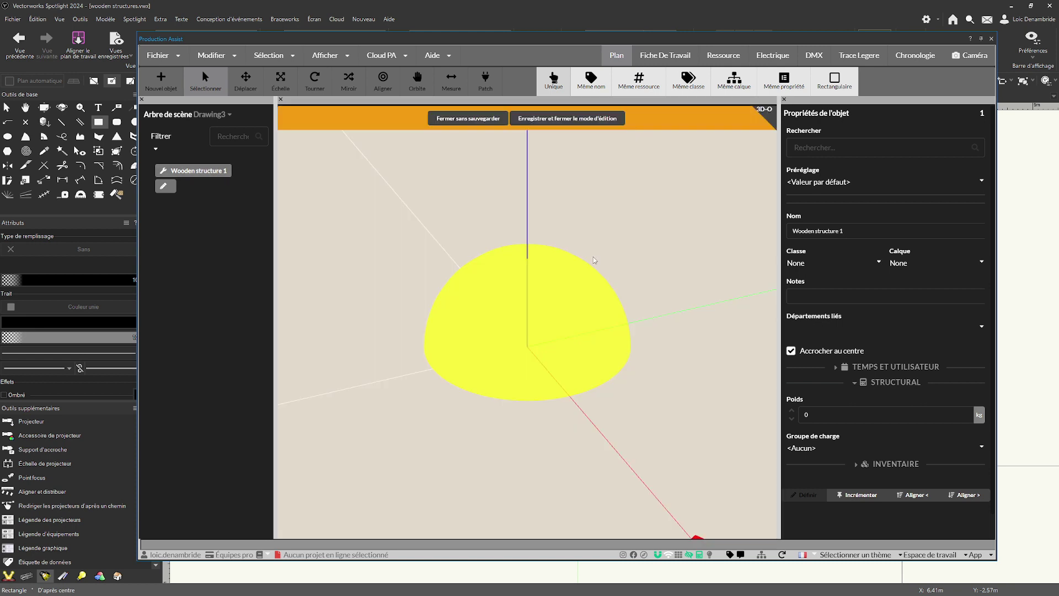
pyautogui.scroll(-8, 606, 326)
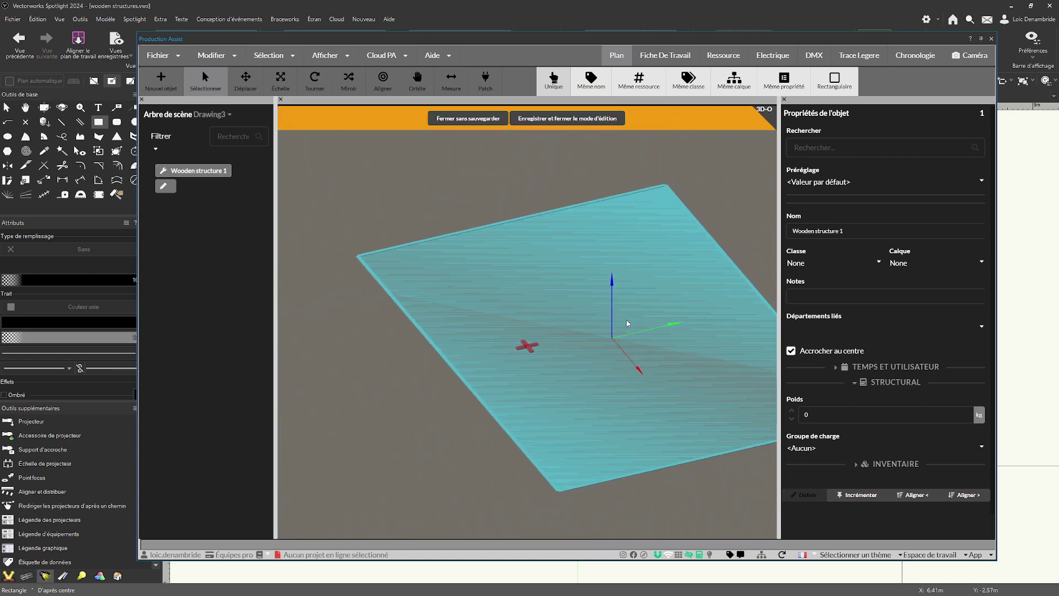
pyautogui.scroll(3, 613, 339)
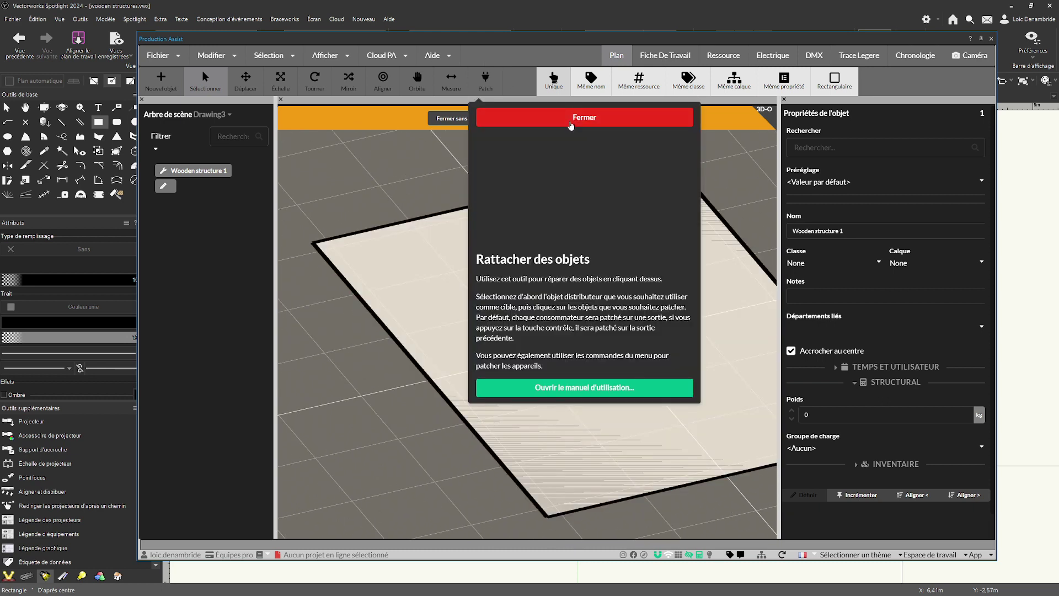
# Dismiss the patch tool help and close the definition edit mode with saving.
pyautogui.click(593, 120)
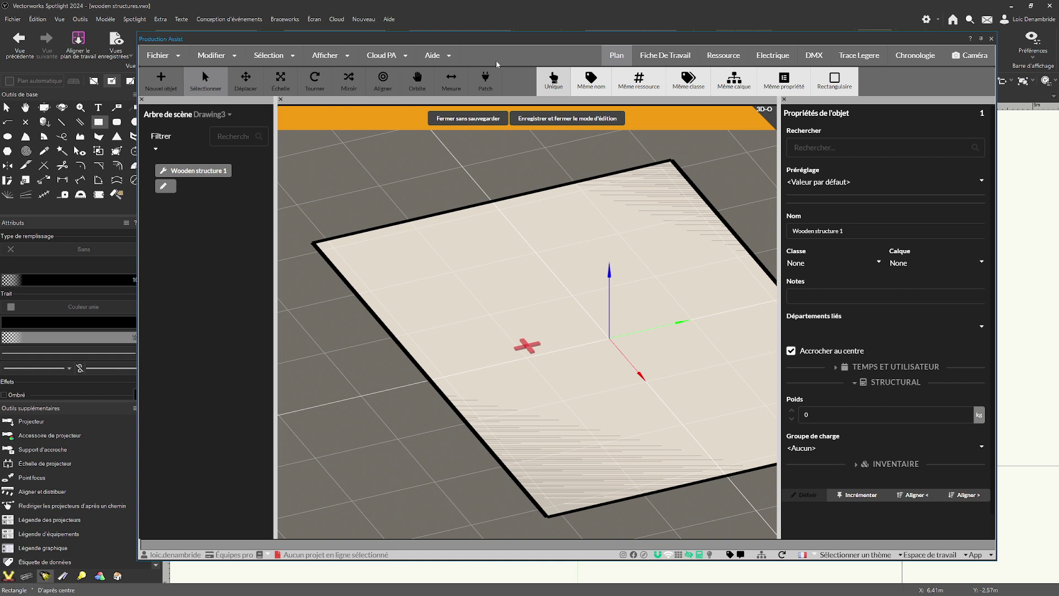
pyautogui.click(586, 118)
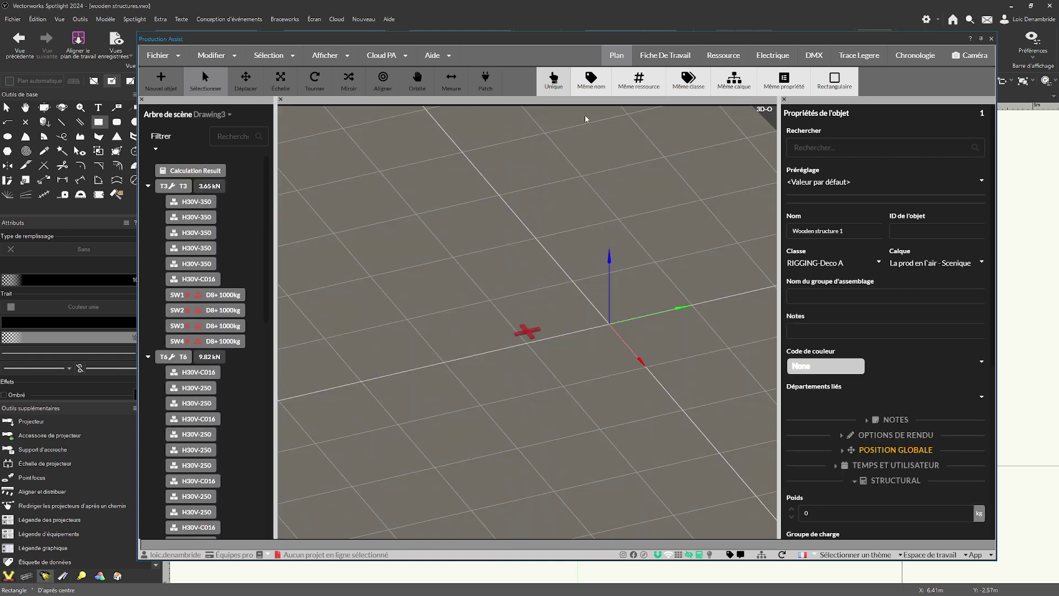
pyautogui.scroll(-10, 199, 496)
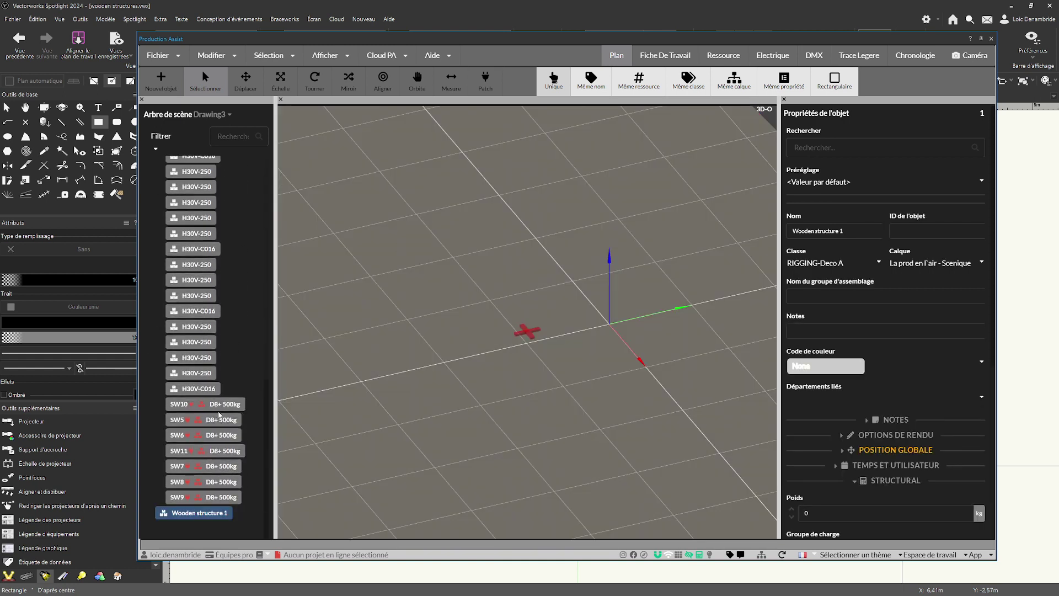
# Select Wooden structure 1 in the scene tree and show it over the truss cross in the 2D view.
pyautogui.click(198, 514)
pyautogui.click(765, 109)
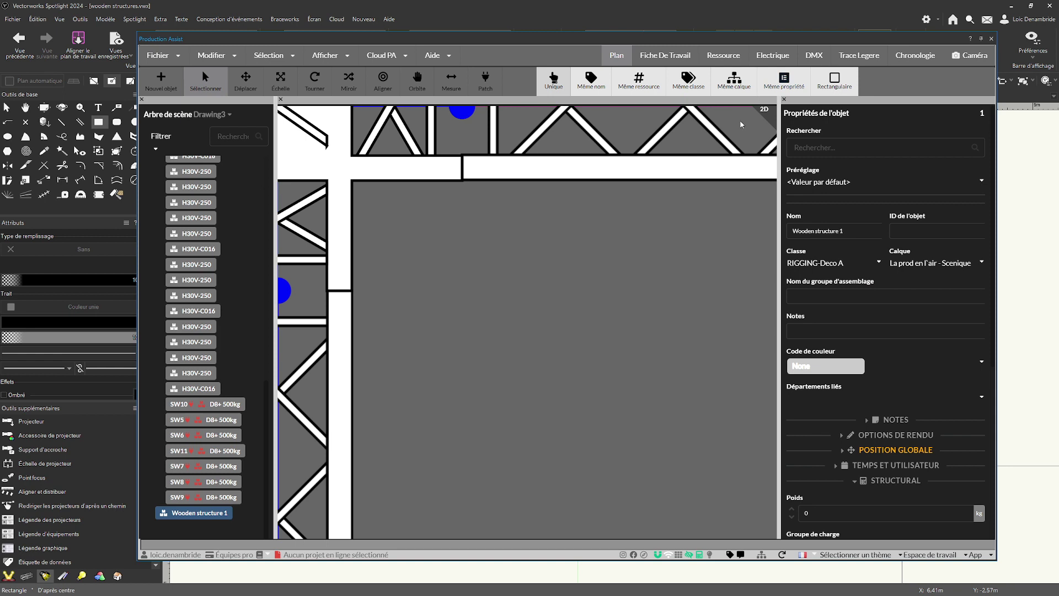
pyautogui.click(770, 112)
pyautogui.click(767, 111)
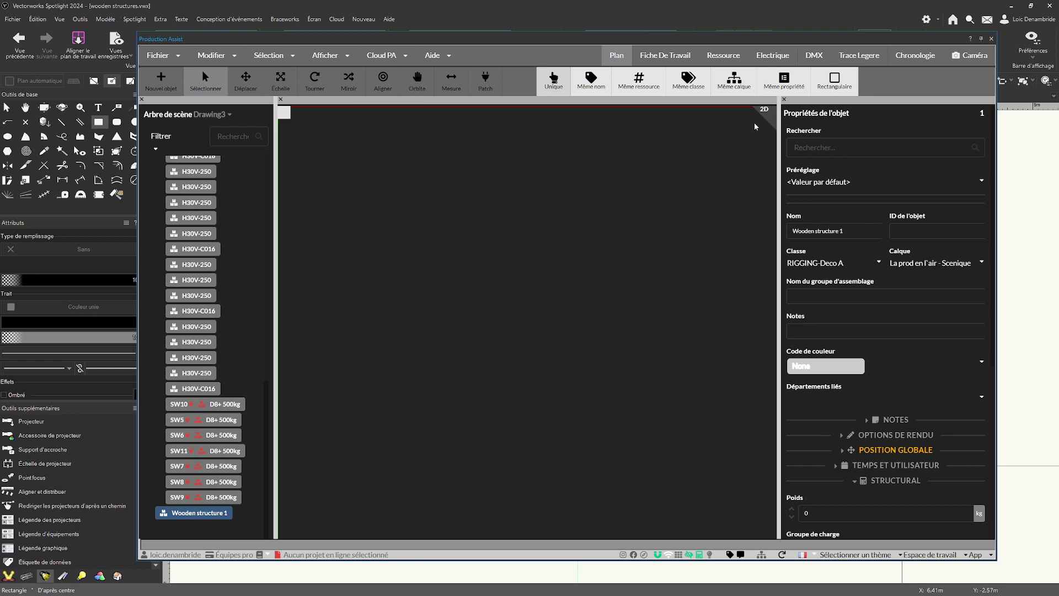
pyautogui.scroll(-3, 566, 303)
pyautogui.scroll(-10, 567, 305)
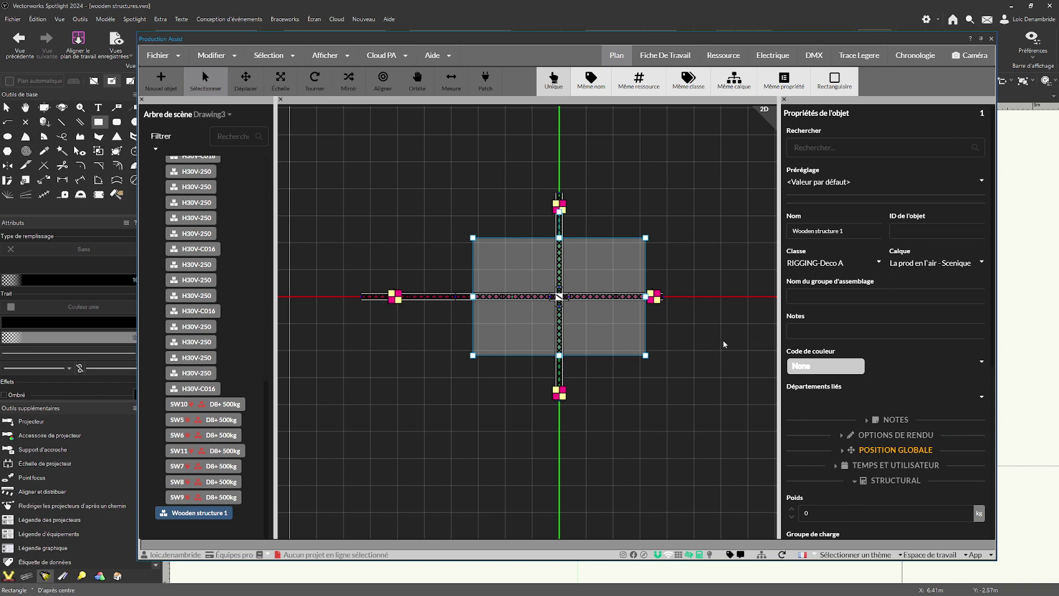
pyautogui.moveTo(723, 330); pyautogui.dragTo(705, 335, button='middle')
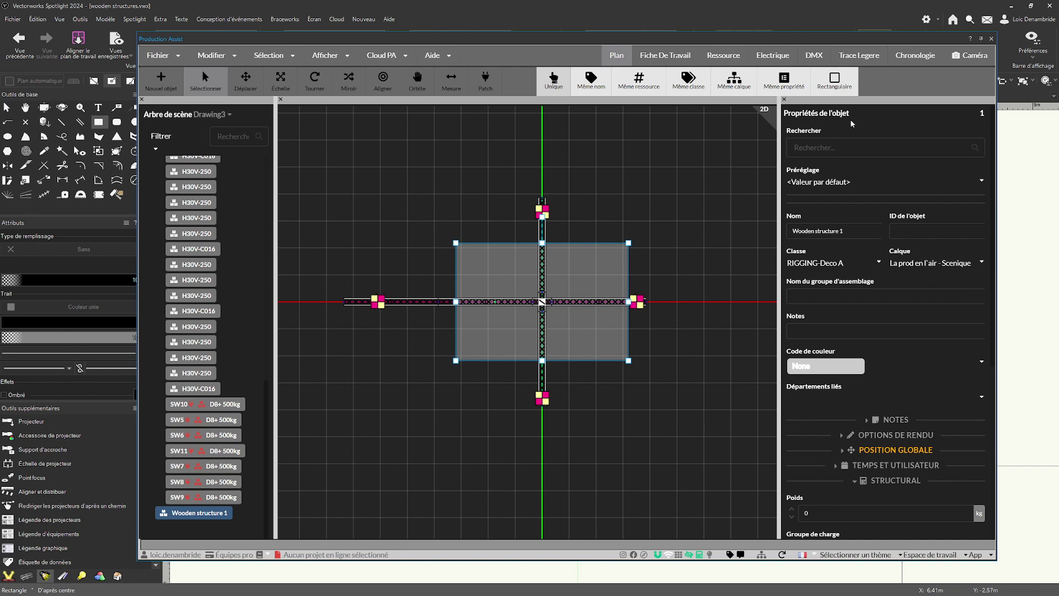
# Set the structural weight of Wooden structure 1 to 500 kg and enable its use as an area load plane.
pyautogui.scroll(-5, 882, 193)
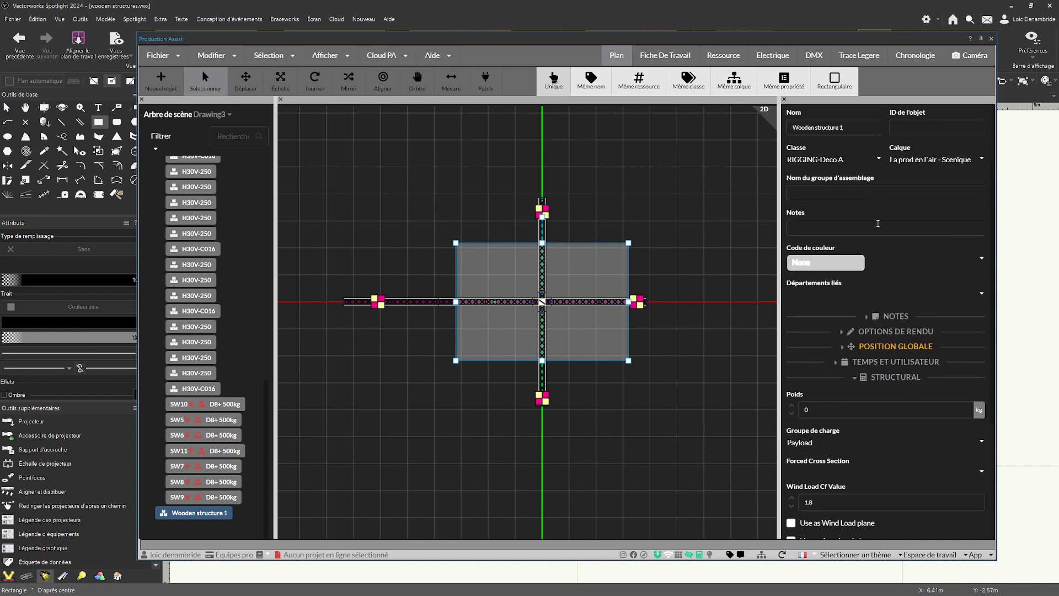
pyautogui.click(885, 222)
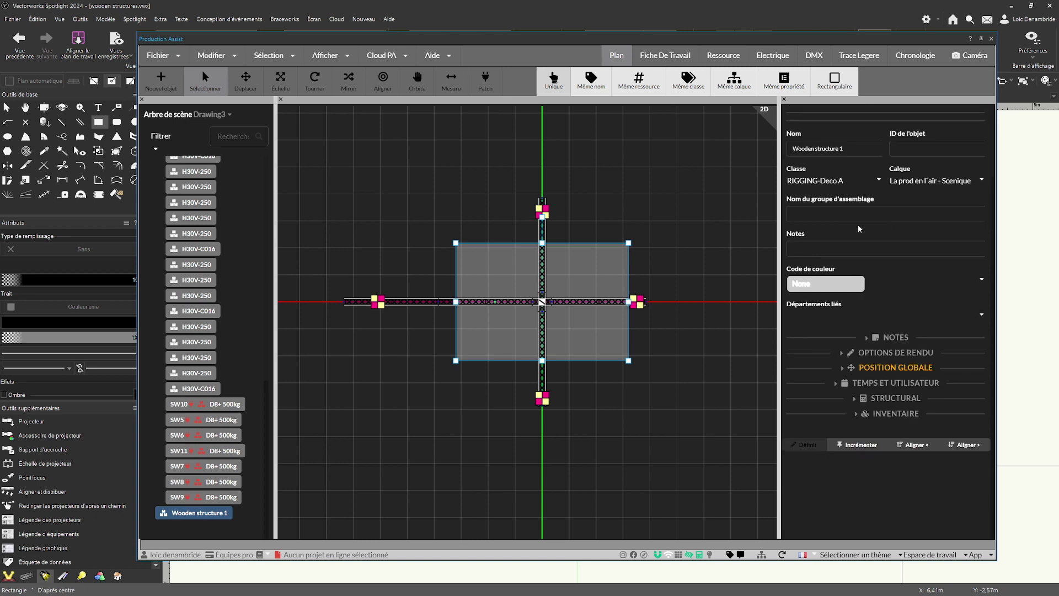
pyautogui.click(854, 398)
pyautogui.scroll(-4, 904, 342)
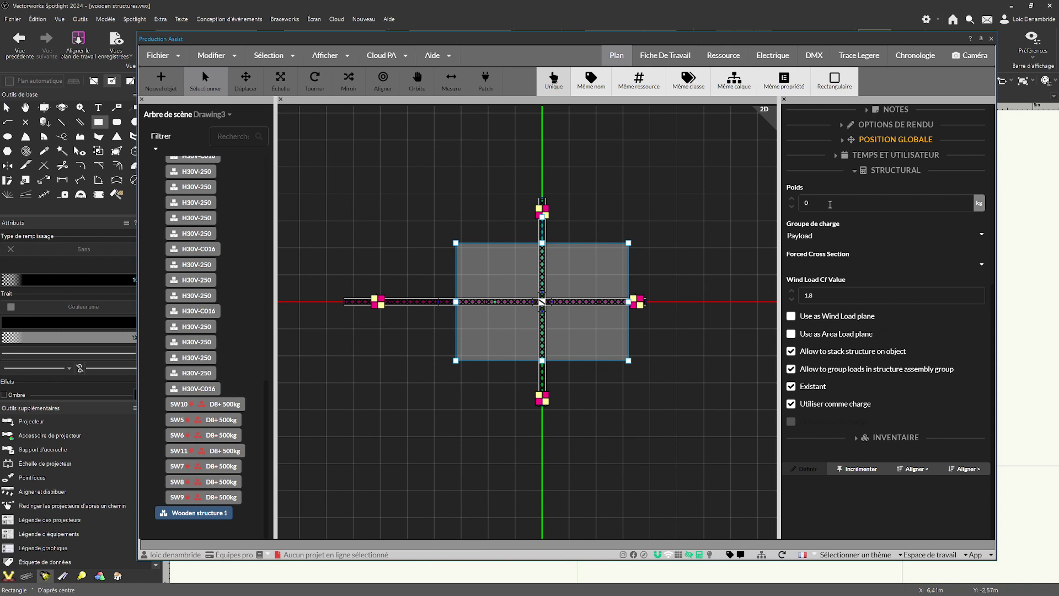
pyautogui.click(829, 204)
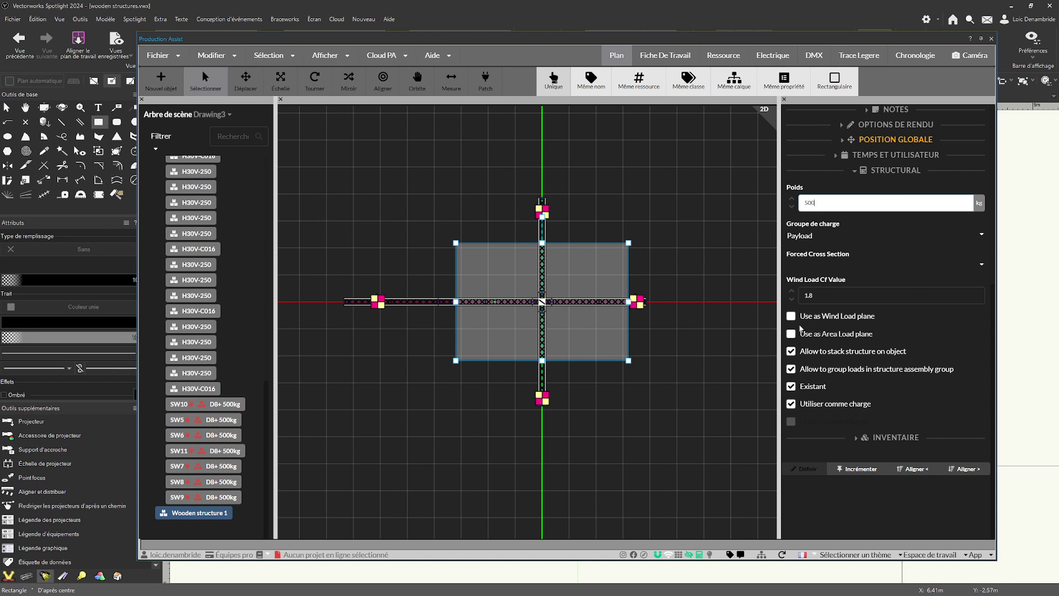
pyautogui.click(874, 341)
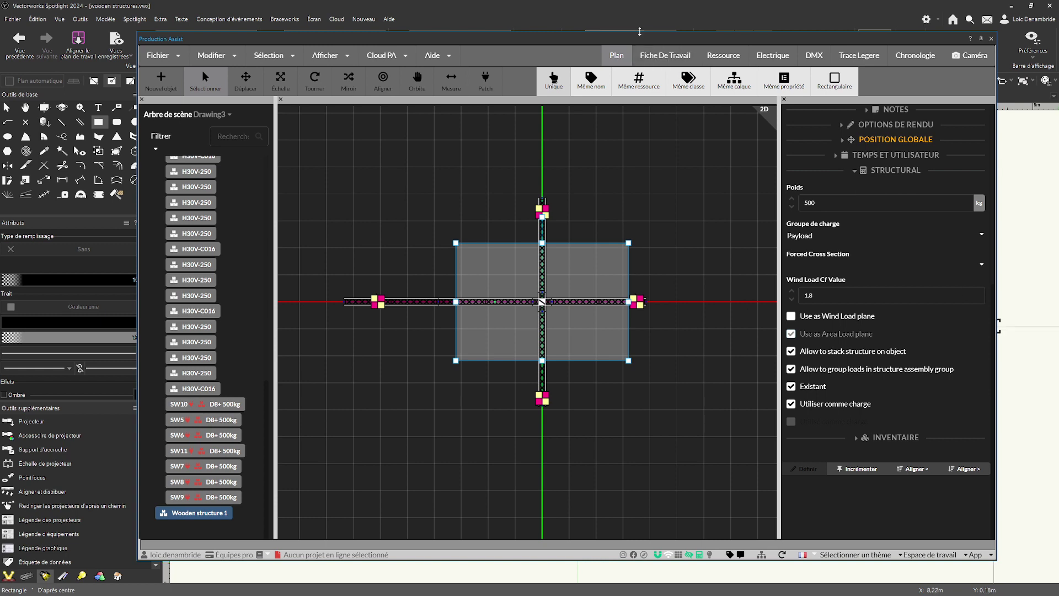
# Return to the drawing in multiple view panes and move the wooden structure 5 m along Z with Move 3D.
pyautogui.moveTo(640, 41)
pyautogui.mouseDown()
pyautogui.moveTo(1058, 61)
pyautogui.moveTo(1058, 19)
pyautogui.mouseUp()
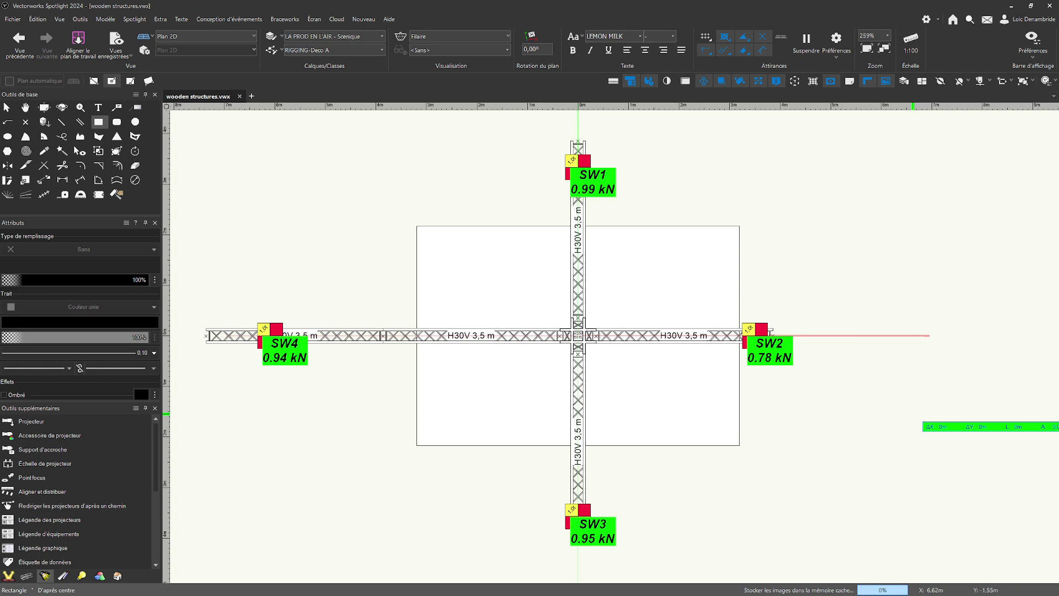
pyautogui.press('m')
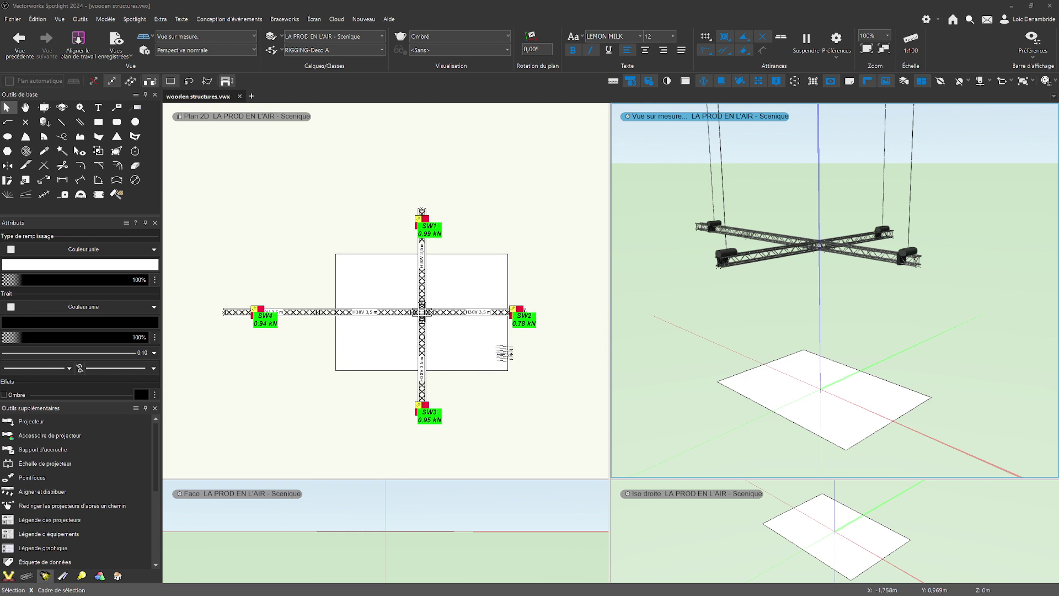
pyautogui.rightClick(842, 396)
pyautogui.click(883, 309)
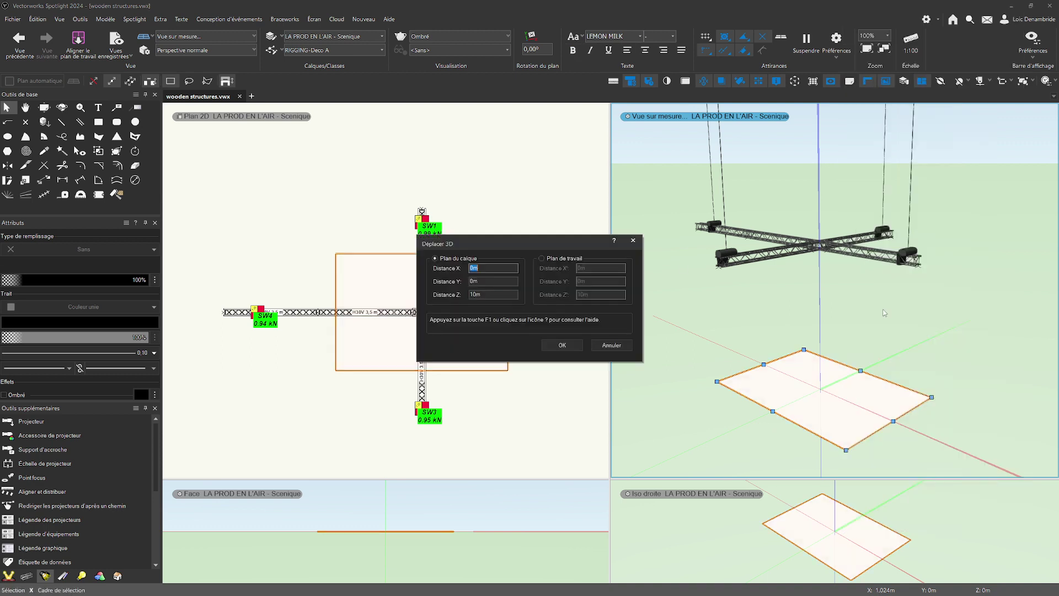
pyautogui.press('Tab')
pyautogui.press('Tab')
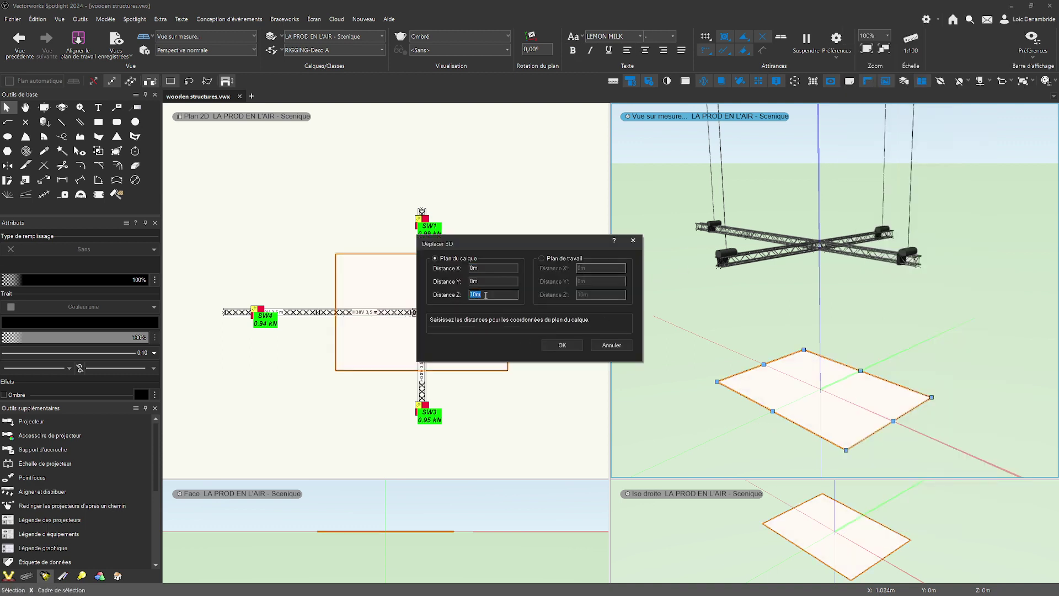
pyautogui.write('5')
pyautogui.moveTo(571, 249); pyautogui.dragTo(623, 106)
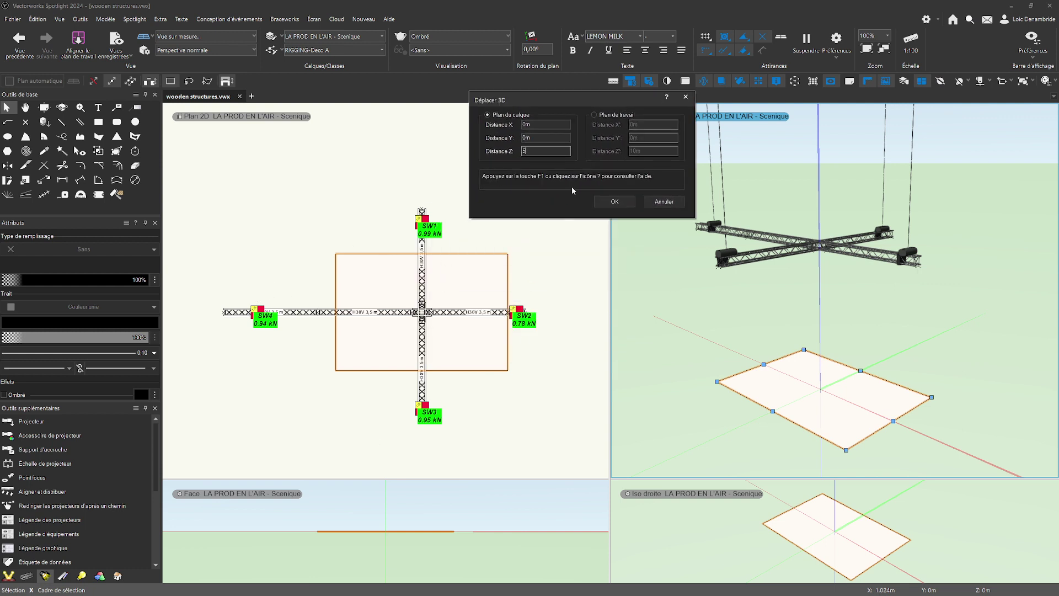
pyautogui.click(613, 201)
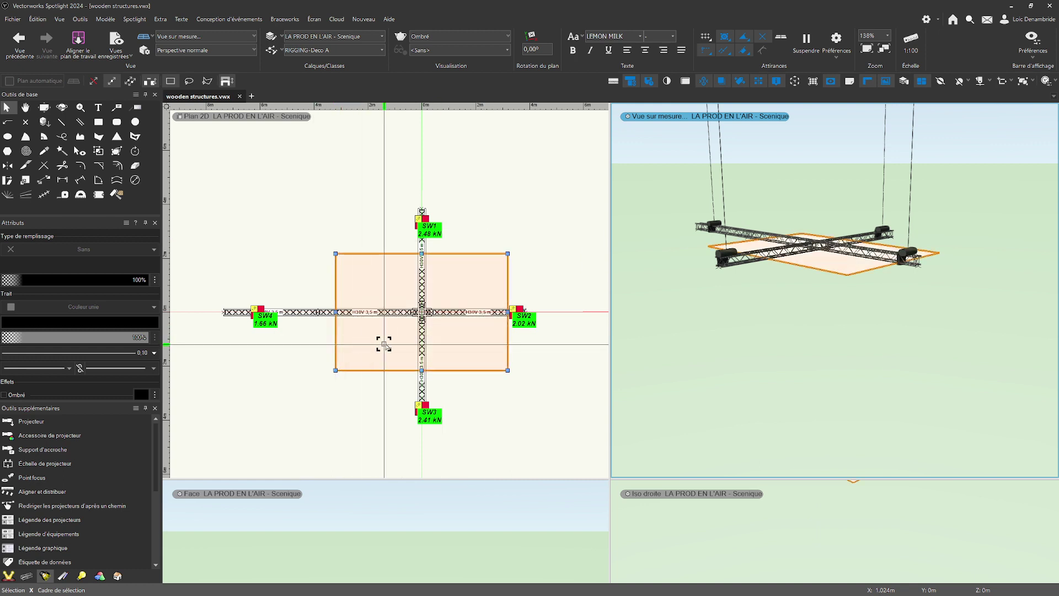
# Return to a single-pane 2D plan view, deselect the wooden structure and show the truss grid carrying SW5 to SW11.
pyautogui.click(765, 370)
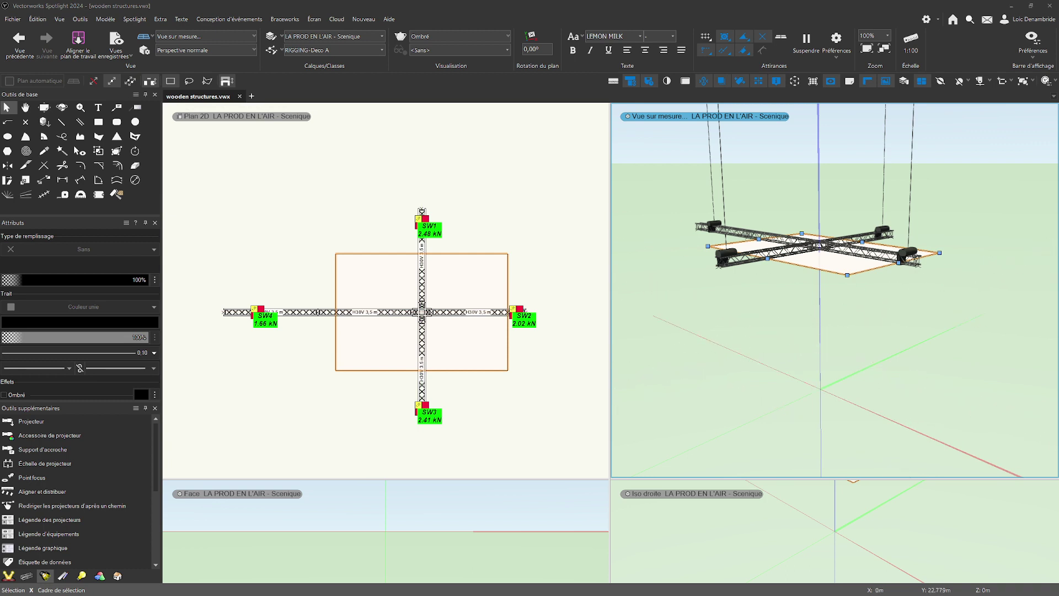
pyautogui.click(832, 402)
pyautogui.press('m')
pyautogui.press('F5')
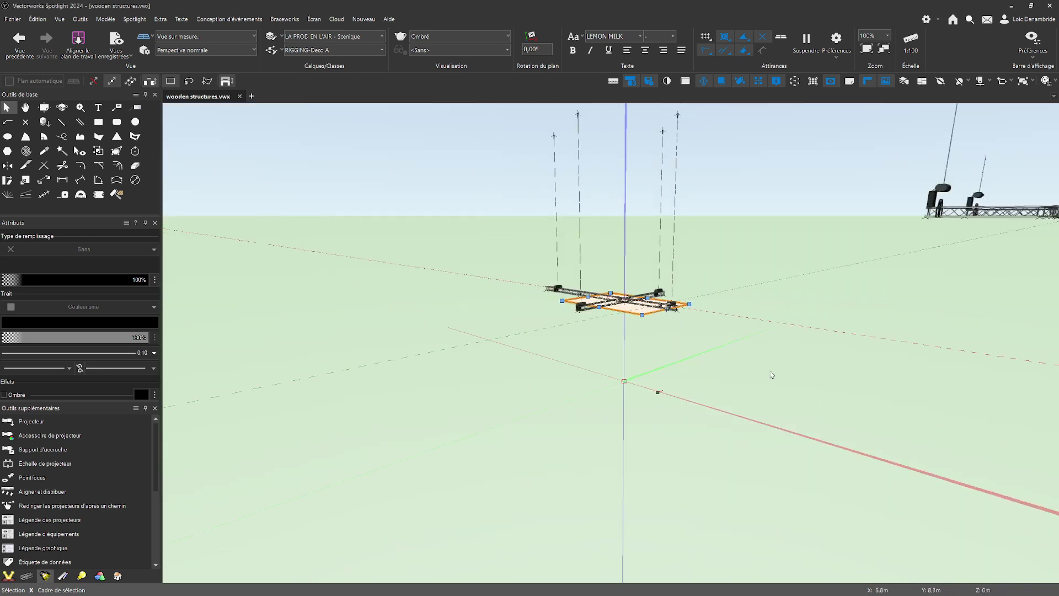
pyautogui.scroll(-5, 708, 378)
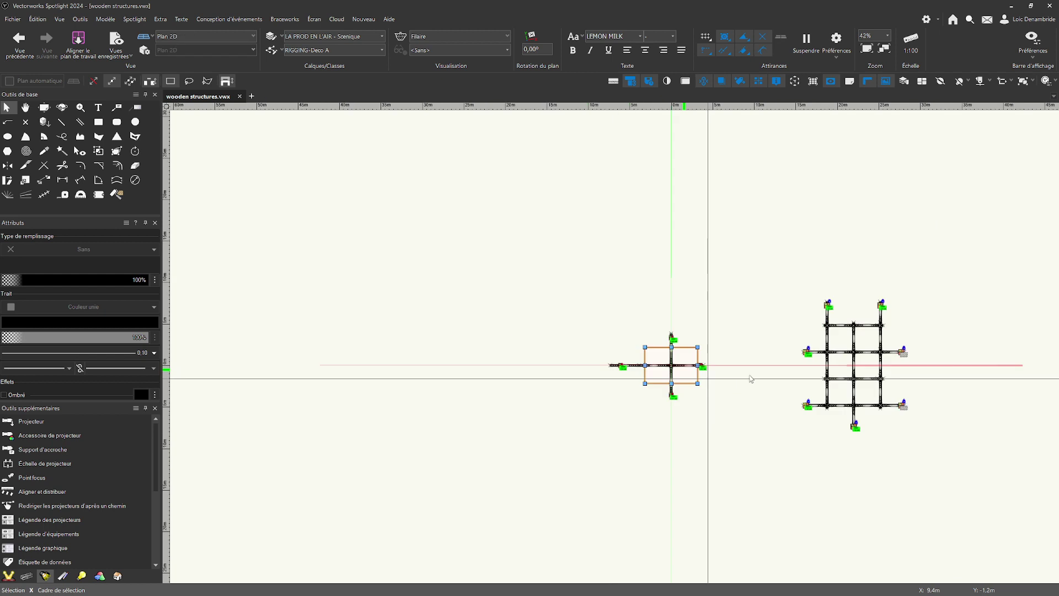
pyautogui.moveTo(738, 367); pyautogui.dragTo(519, 351, button='middle')
pyautogui.scroll(7, 610, 362)
pyautogui.moveTo(684, 333); pyautogui.dragTo(612, 339, button='middle')
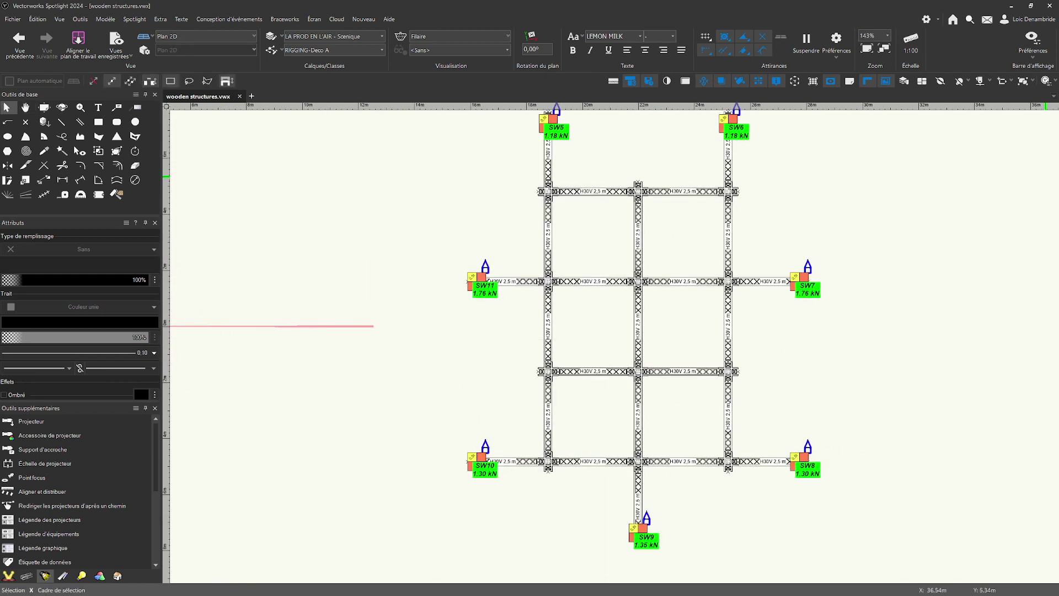
pyautogui.press('x')
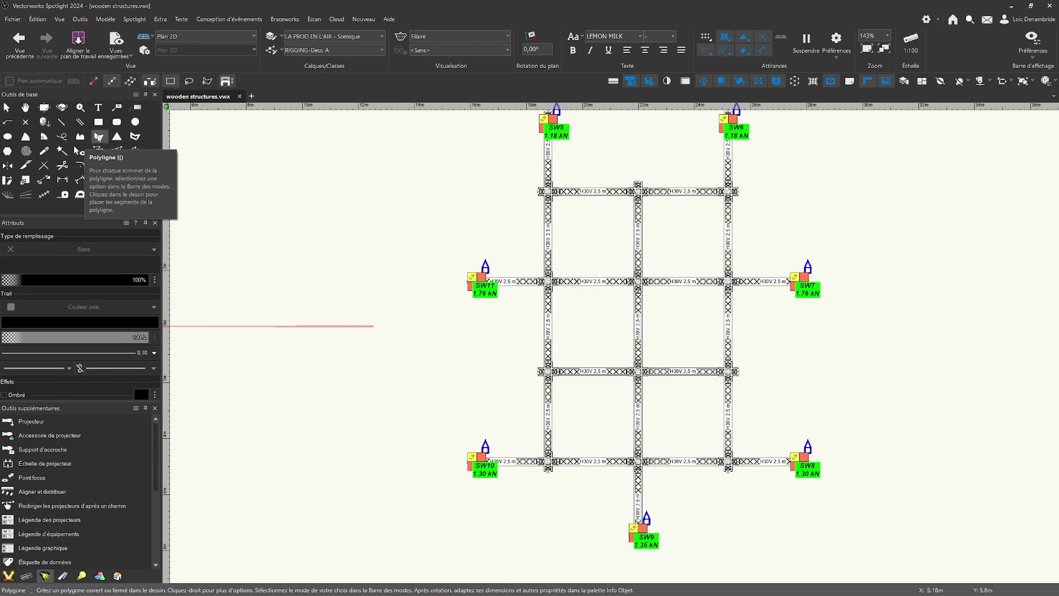
# Draw a closed irregular polygon with notches in both long sides over the truss grid carrying SW5 to SW11.
pyautogui.click(98, 138)
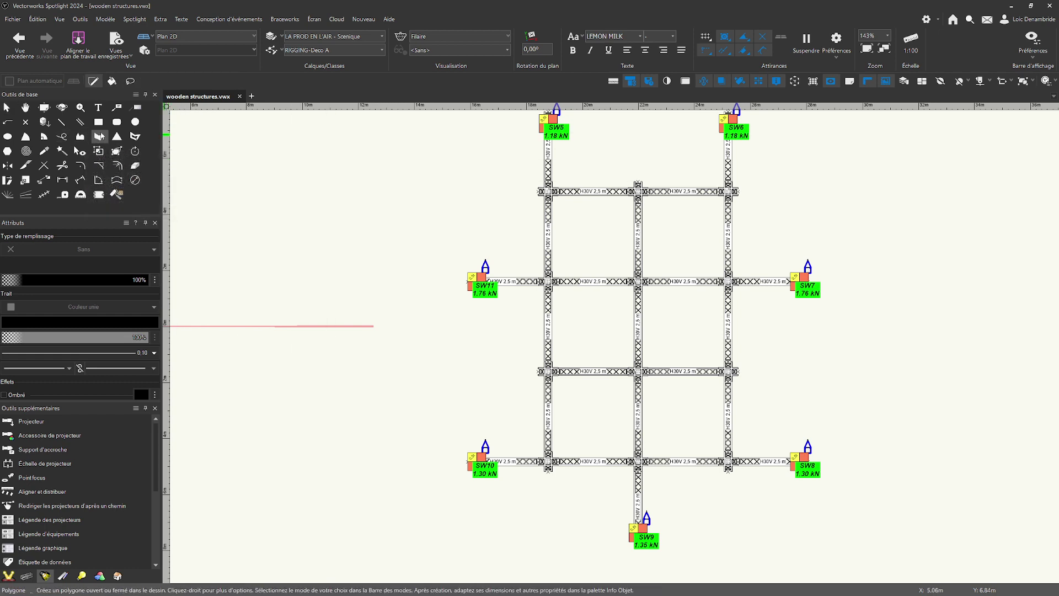
pyautogui.click(100, 136)
pyautogui.click(516, 159)
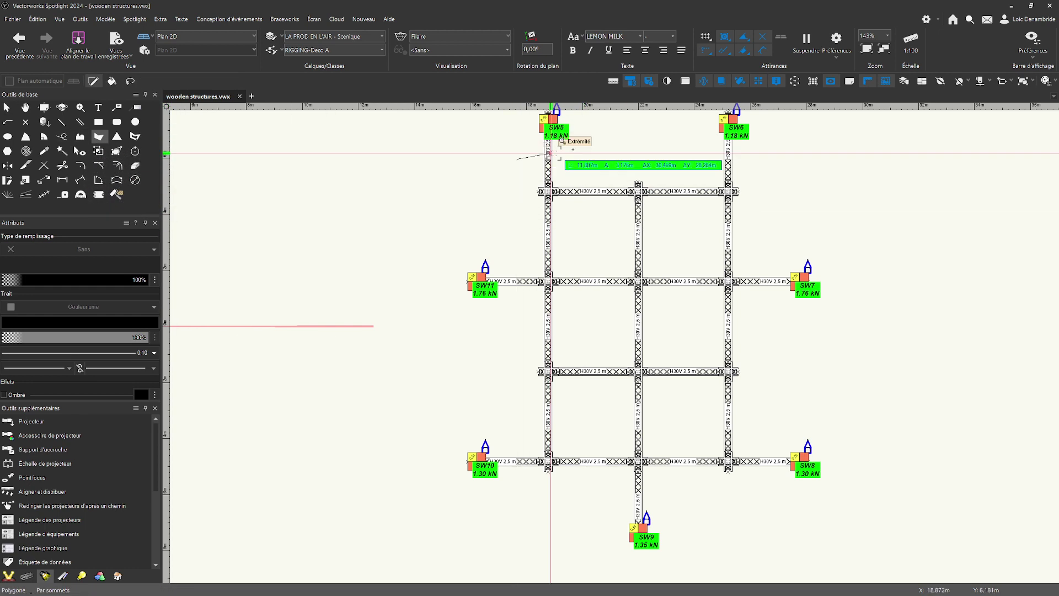
pyautogui.click(770, 159)
pyautogui.click(770, 326)
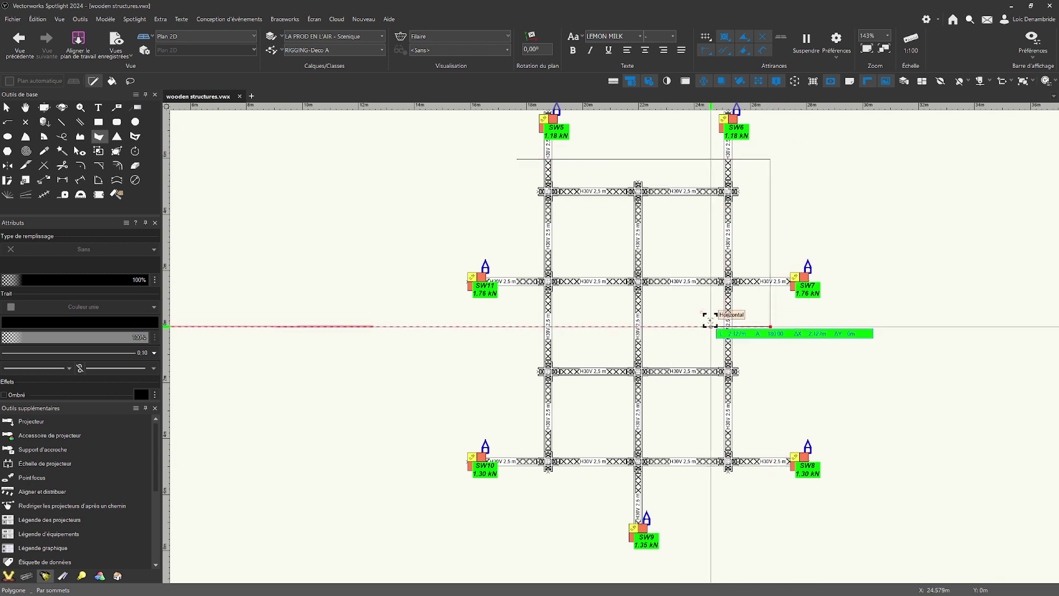
pyautogui.click(698, 326)
pyautogui.click(699, 416)
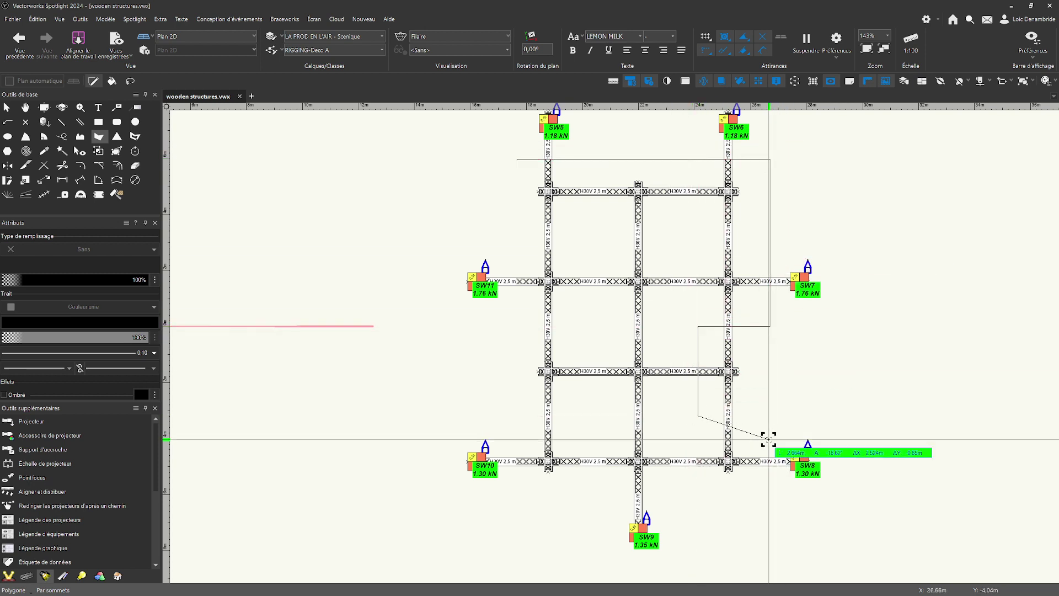
pyautogui.click(769, 440)
pyautogui.click(768, 498)
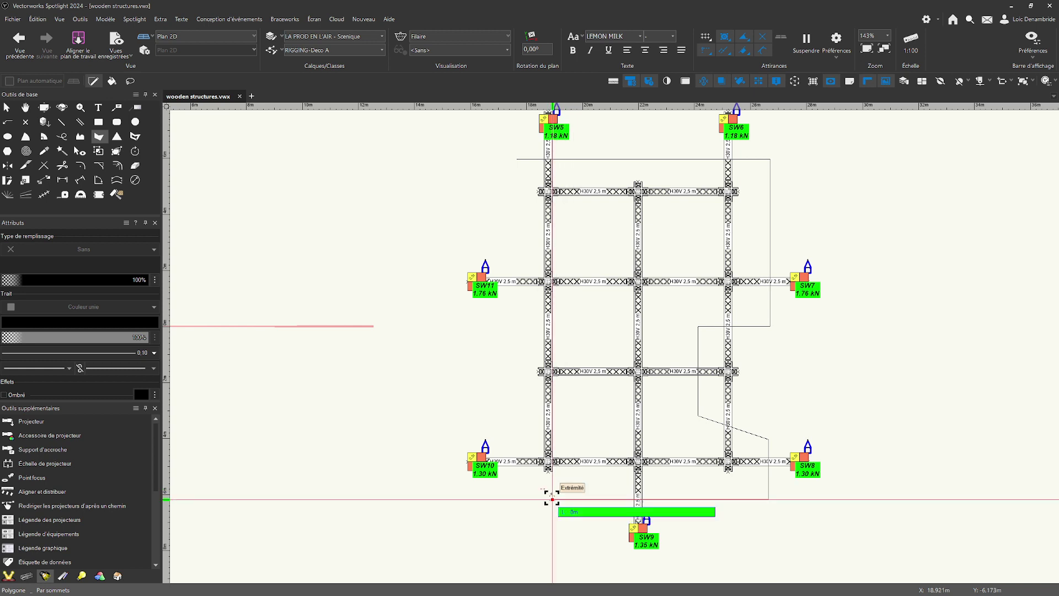
pyautogui.click(551, 498)
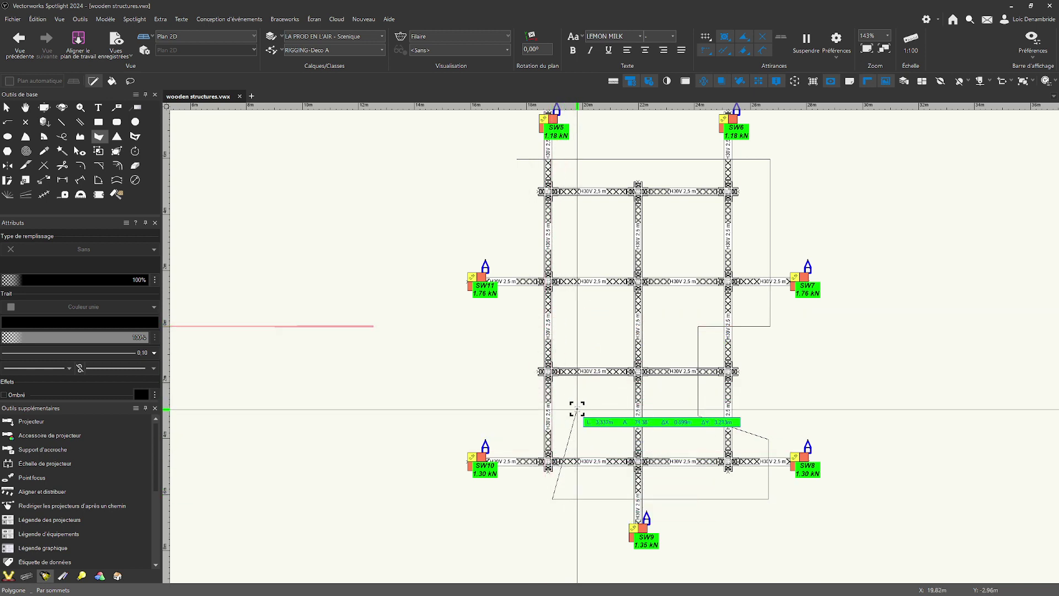
pyautogui.click(575, 410)
pyautogui.click(499, 410)
pyautogui.click(499, 336)
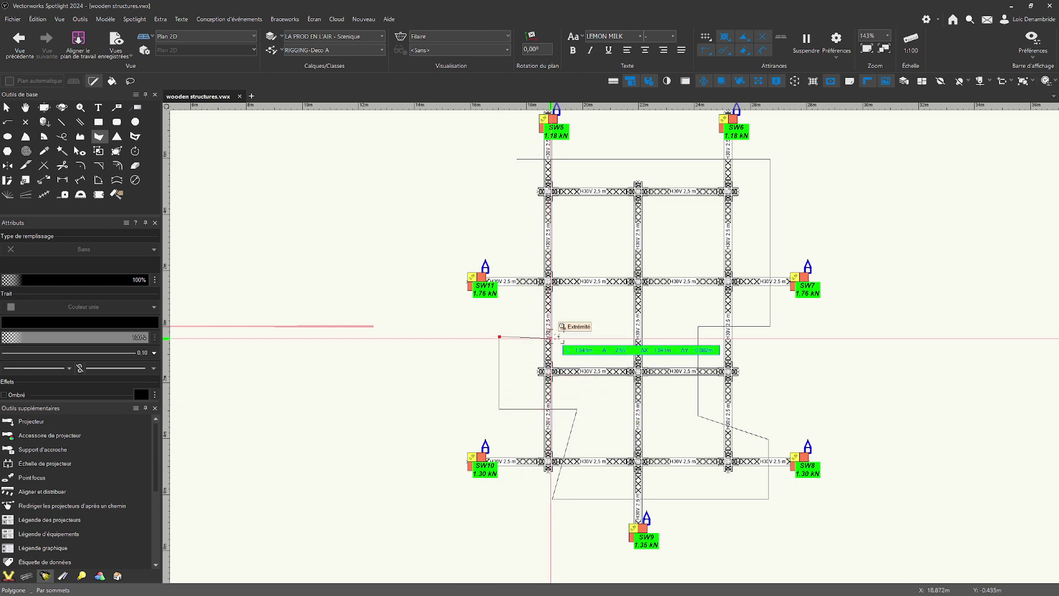
pyautogui.click(588, 336)
pyautogui.click(588, 225)
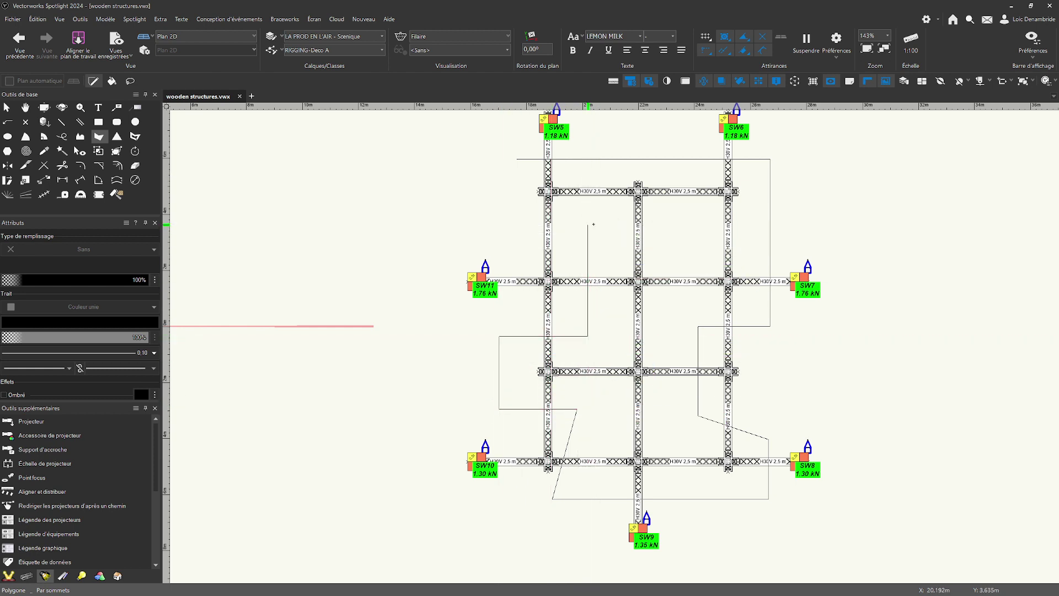
pyautogui.click(529, 224)
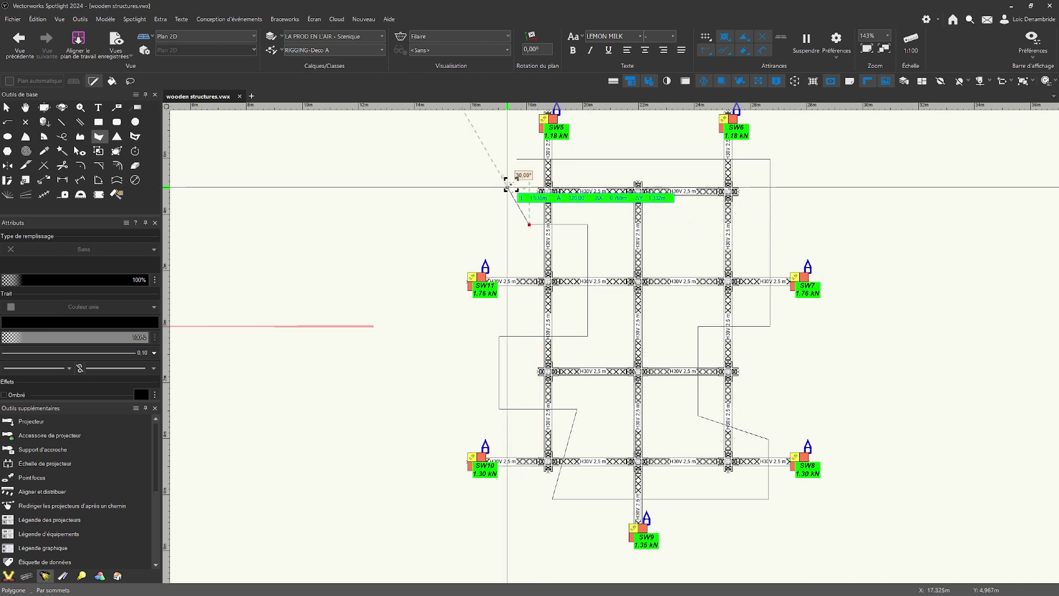
pyautogui.click(518, 160)
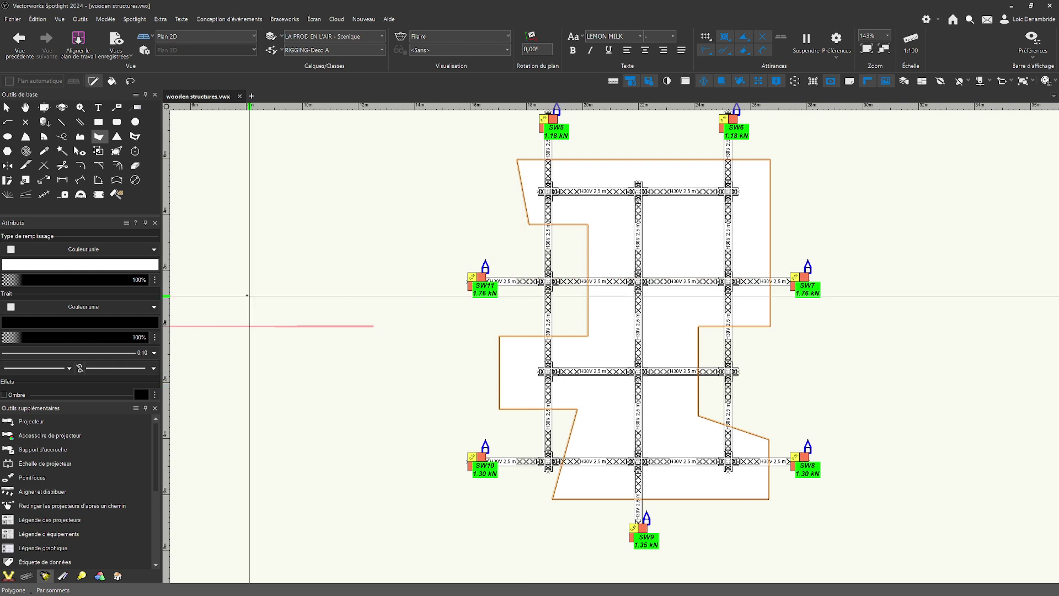
# Create a symbol named wOODEN STRUCTURE 2 from the irregular polygon and store it in the root folder of wooden structures.vwx.
pyautogui.moveTo(346, 212); pyautogui.dragTo(341, 223, button='middle')
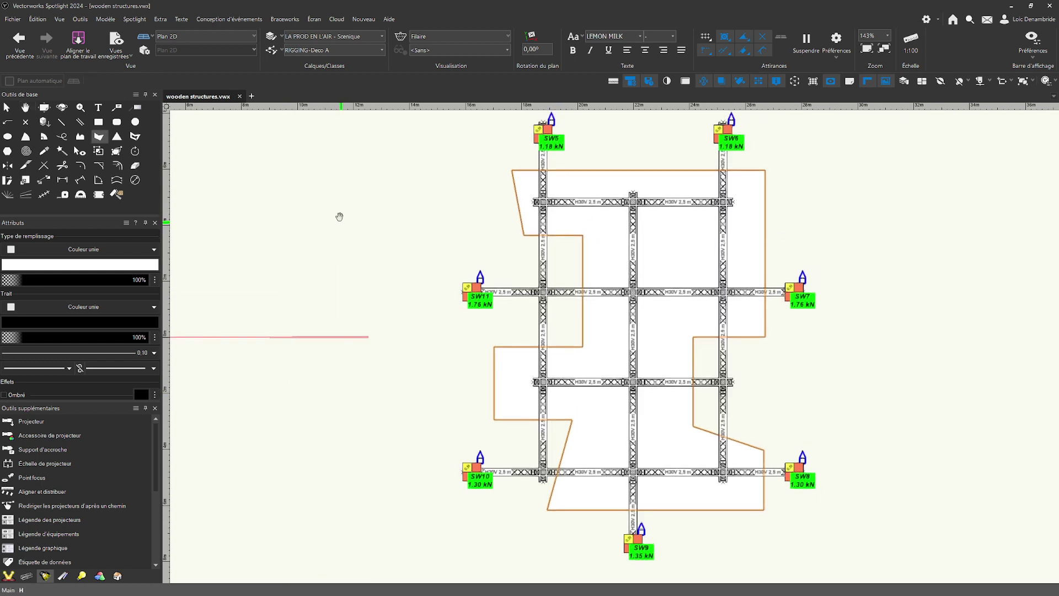
pyautogui.click(81, 19)
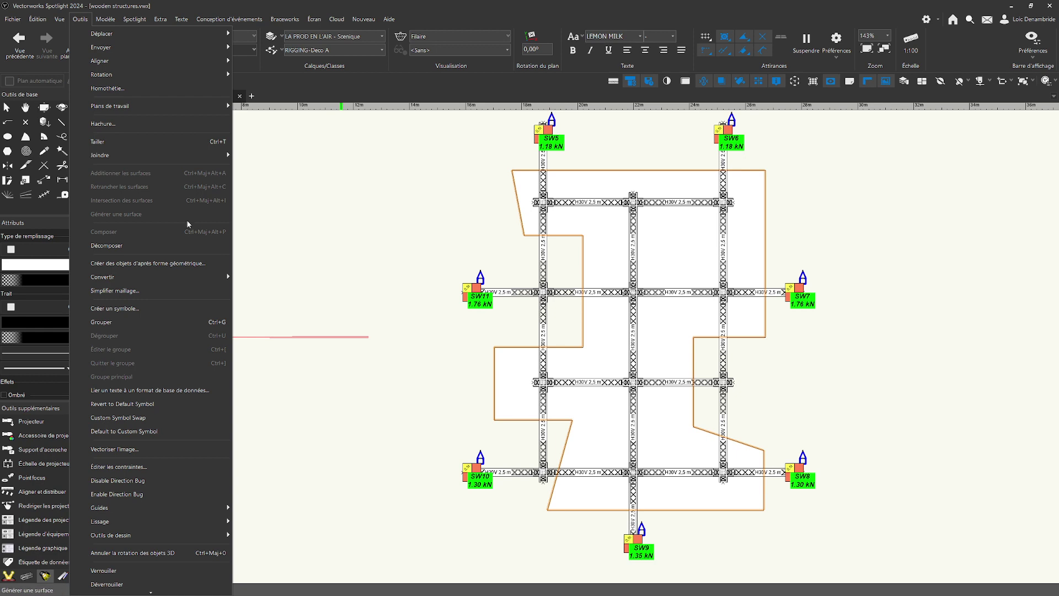
pyautogui.click(147, 309)
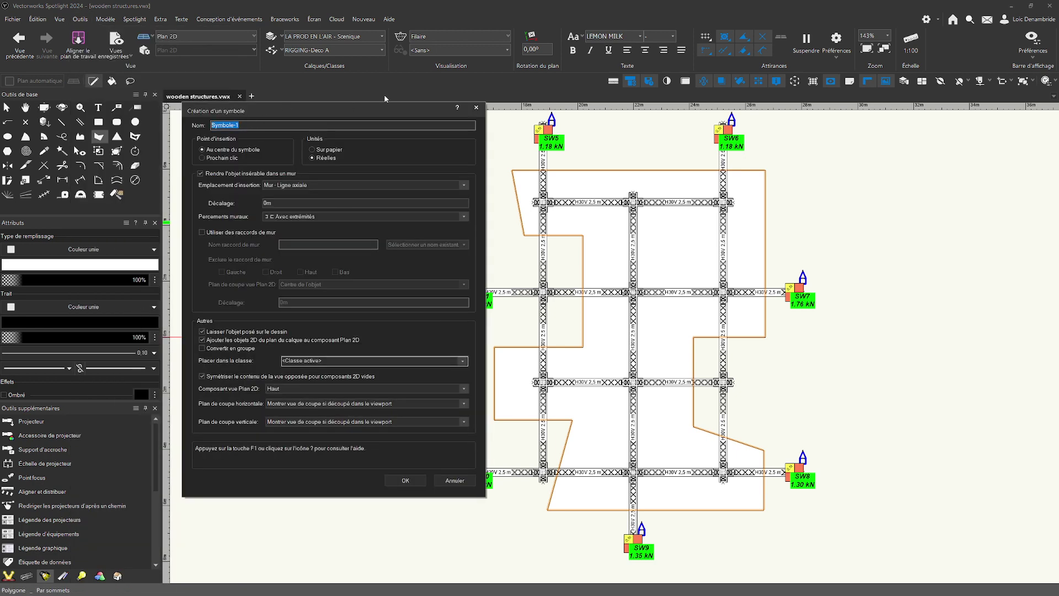
pyautogui.write('wo')
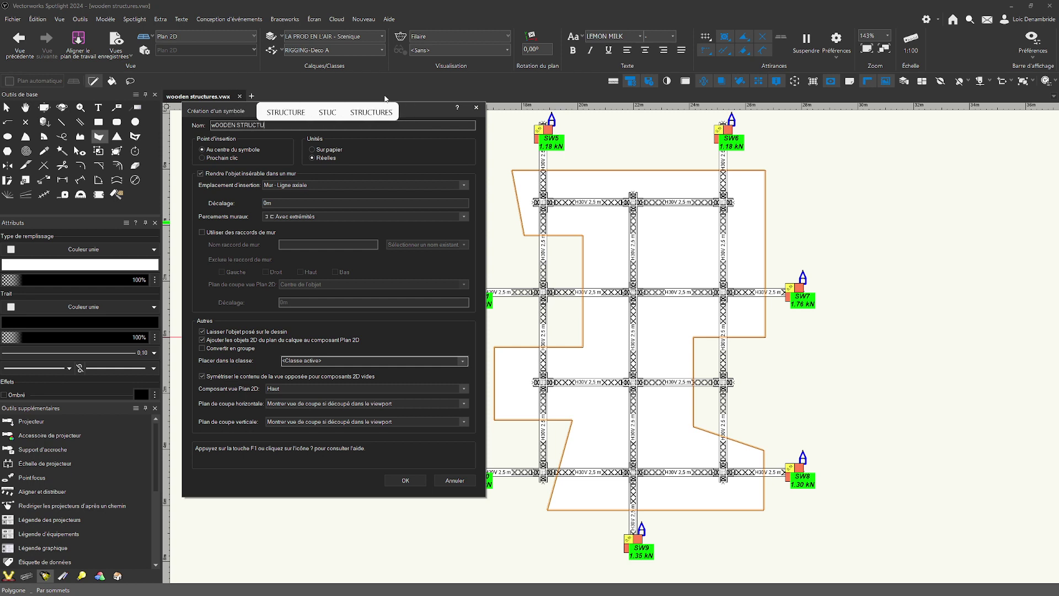
pyautogui.write('ODEN STRUCTURE')
pyautogui.press('Return')
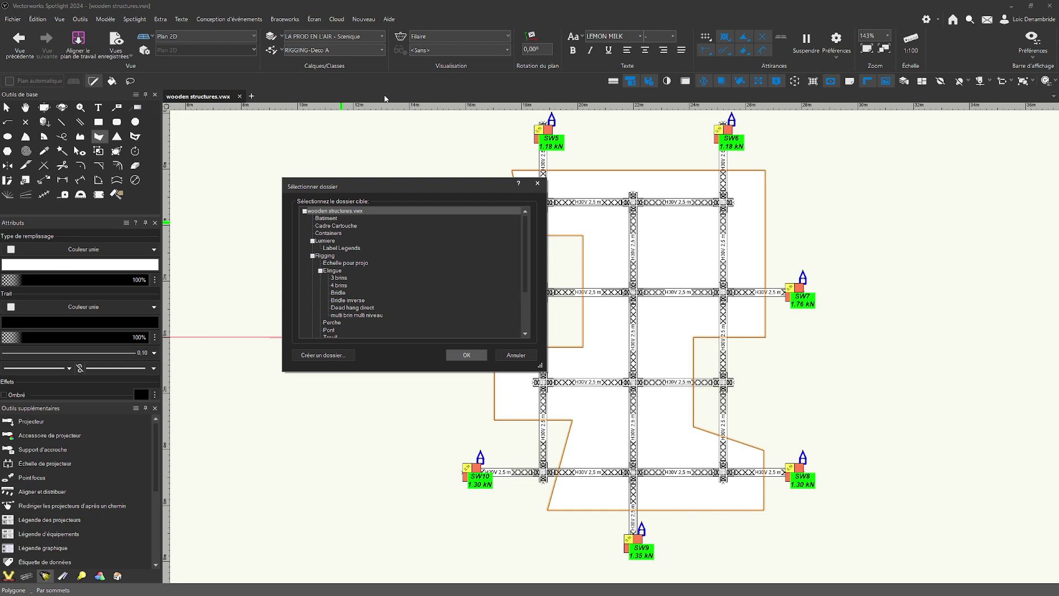
pyautogui.click(468, 354)
# Switch to Production Assist and select wOODEN STRUCTURE 2 in the scene tree.
pyautogui.moveTo(1058, 121); pyautogui.dragTo(464, 62)
pyautogui.scroll(-4, 411, 439)
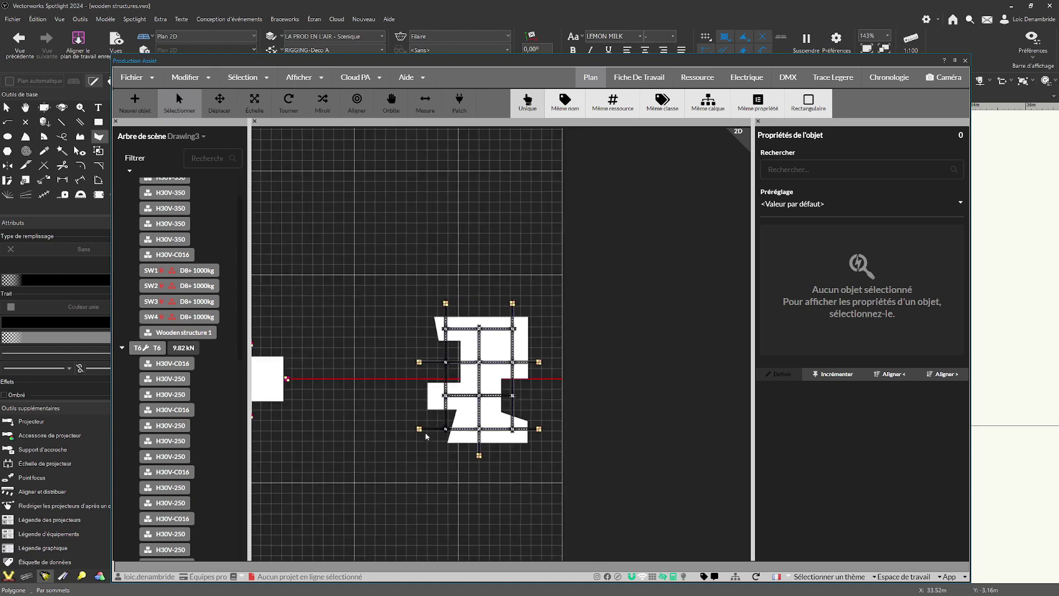
pyautogui.scroll(1, 361, 437)
pyautogui.moveTo(360, 436); pyautogui.dragTo(490, 434, button='middle')
pyautogui.scroll(-1, 490, 434)
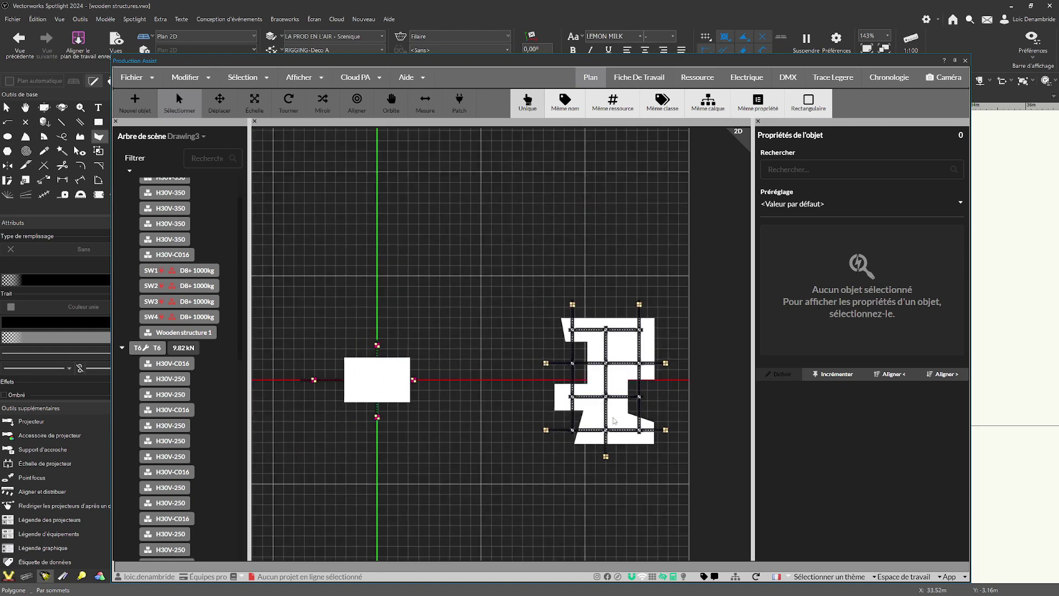
pyautogui.scroll(-10, 189, 529)
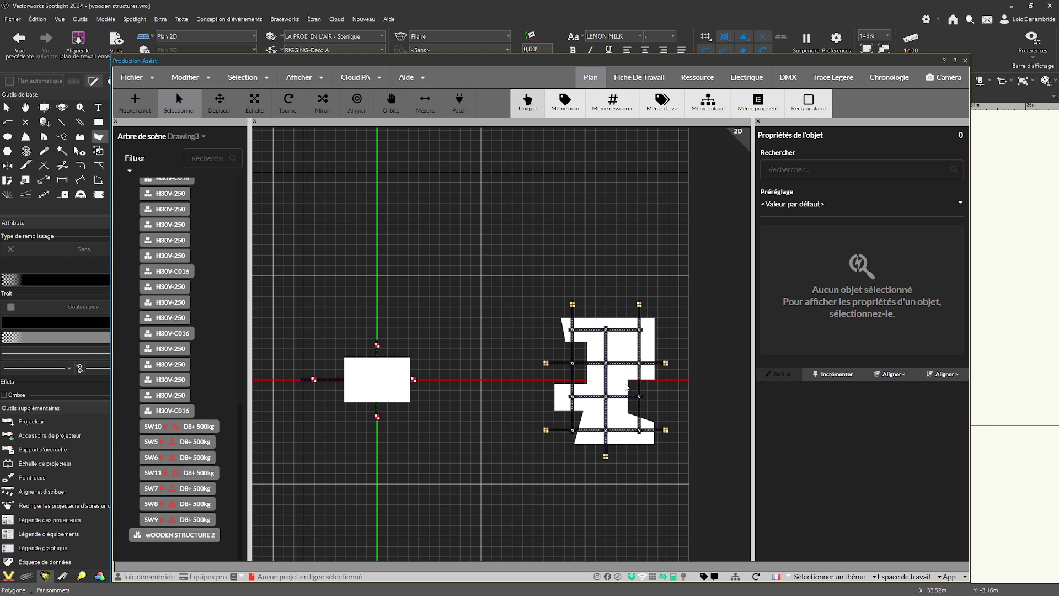
pyautogui.click(185, 534)
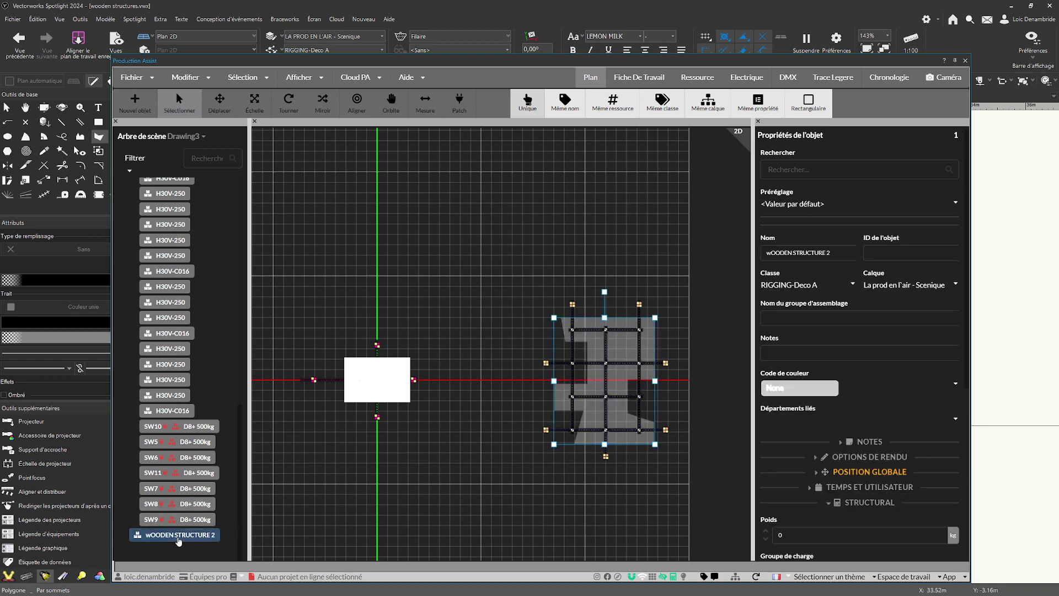
# Open the resource definition of wOODEN STRUCTURE 2 for editing, then save it and close the edit mode.
pyautogui.click(200, 82)
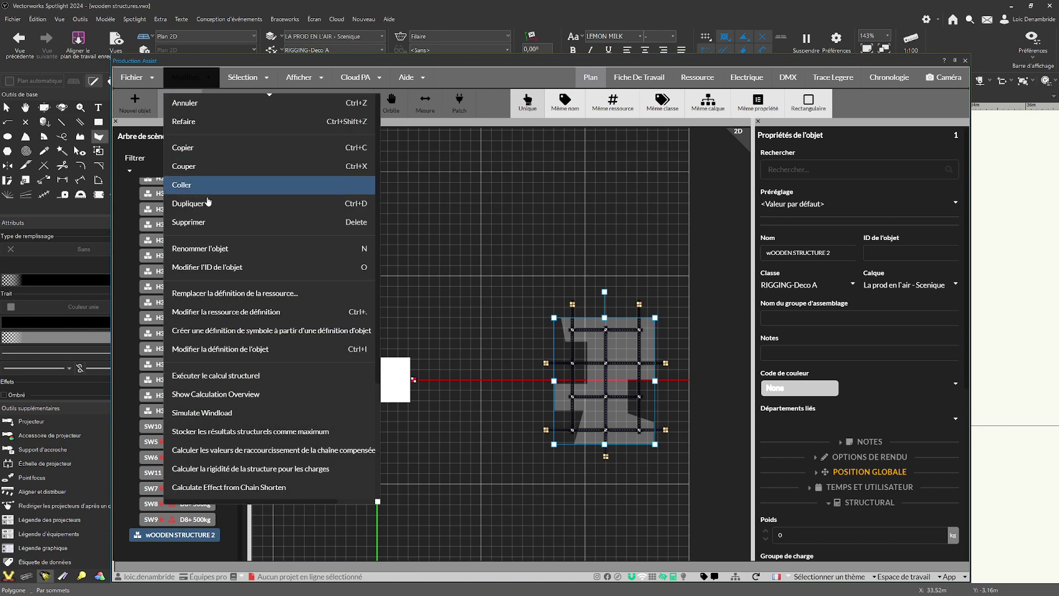
pyautogui.click(224, 312)
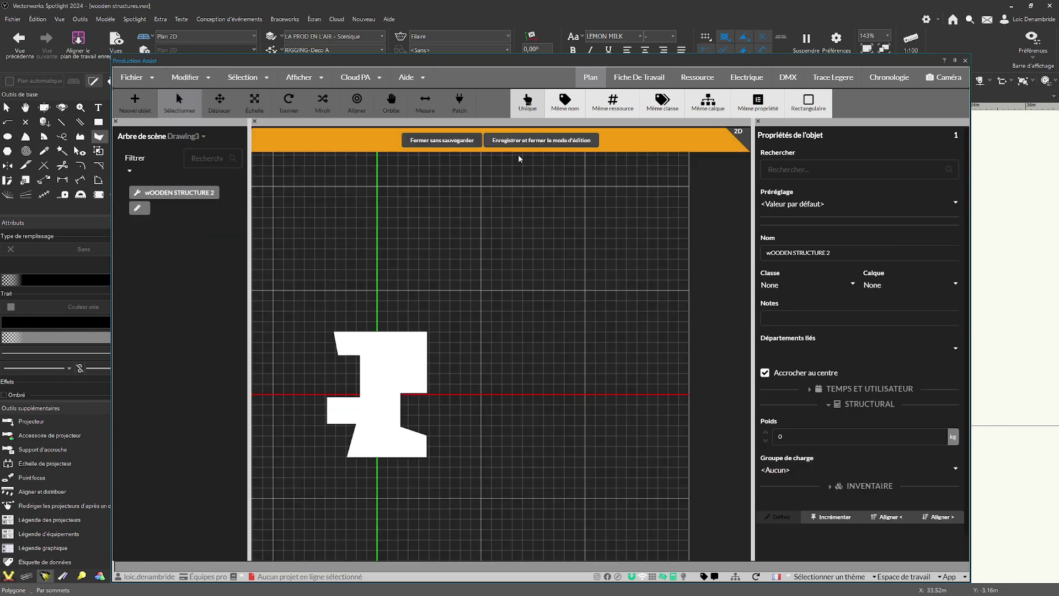
pyautogui.click(522, 145)
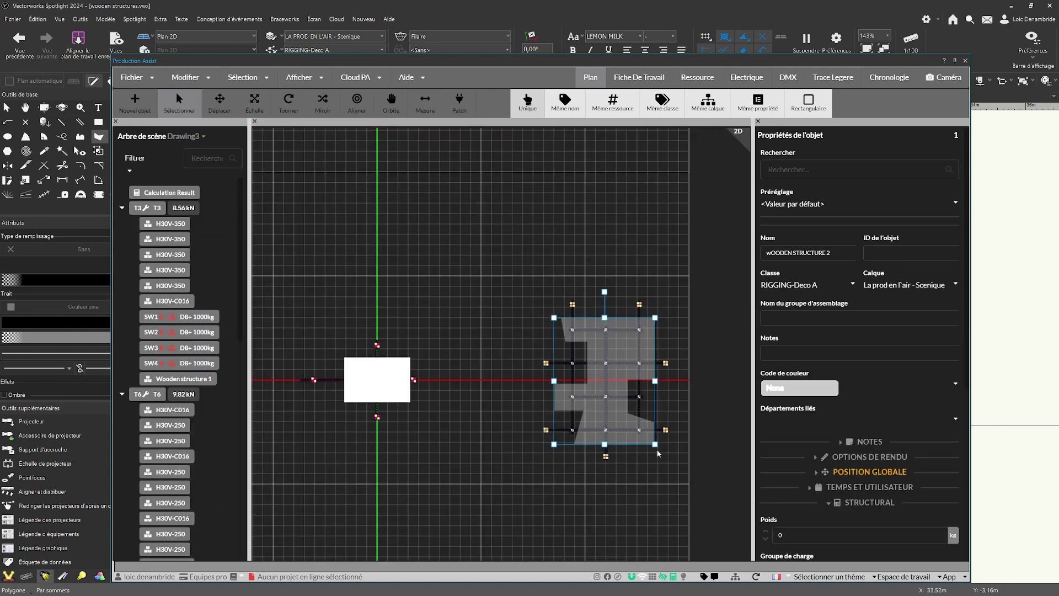
# Set the structural weight of wOODEN STRUCTURE 2 to 700 kg and enable its use as an area load plane.
pyautogui.scroll(-3, 811, 279)
pyautogui.scroll(3, 826, 264)
pyautogui.scroll(-3, 871, 359)
pyautogui.click(817, 377)
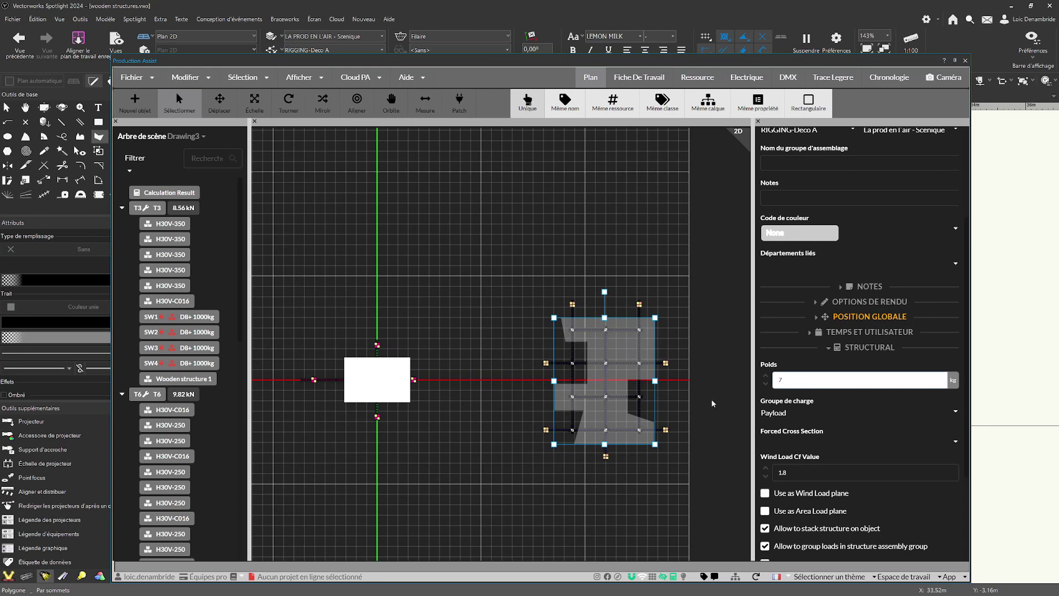
pyautogui.scroll(-3, 858, 405)
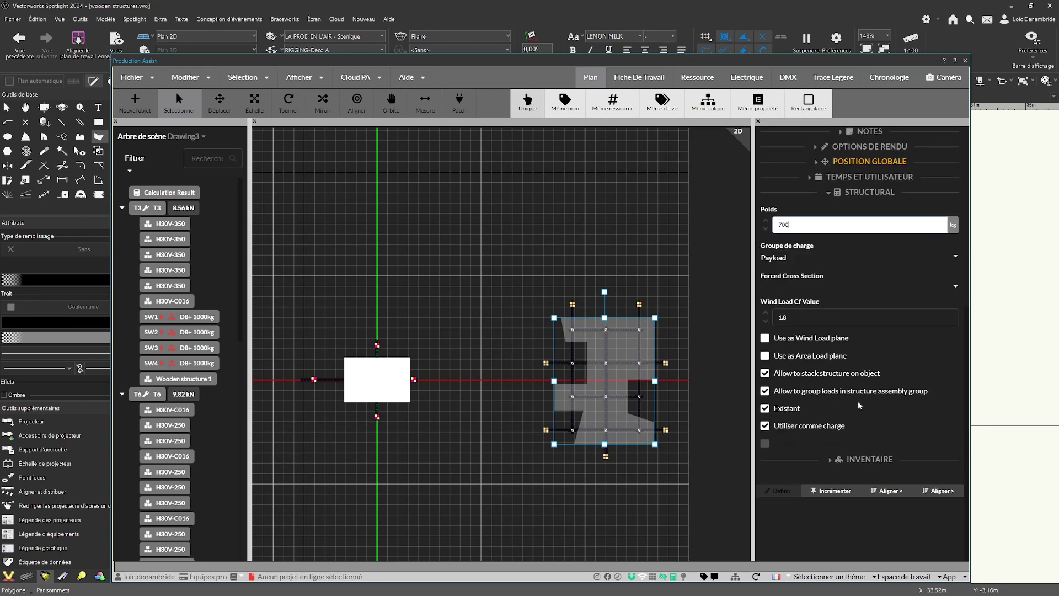
pyautogui.click(765, 356)
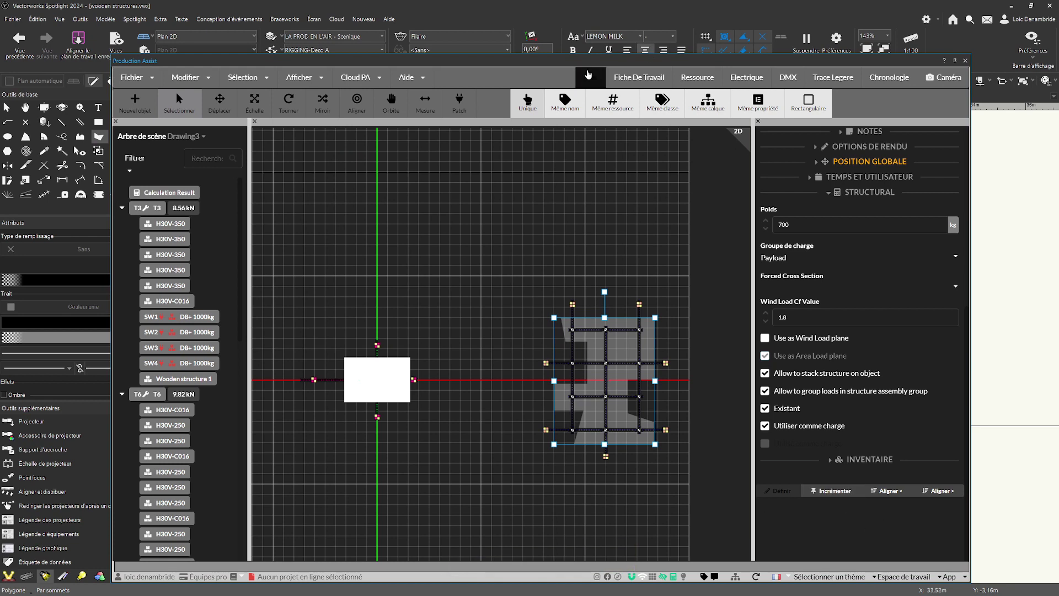
# Return to the Vectorworks drawing, switch to multiple view panes and show the SW5 to SW11 truss grid in the first plan pane.
pyautogui.moveTo(569, 63)
pyautogui.mouseDown()
pyautogui.moveTo(732, 72)
pyautogui.moveTo(1058, 44)
pyautogui.moveTo(1058, 26)
pyautogui.mouseUp()
pyautogui.scroll(-4, 428, 296)
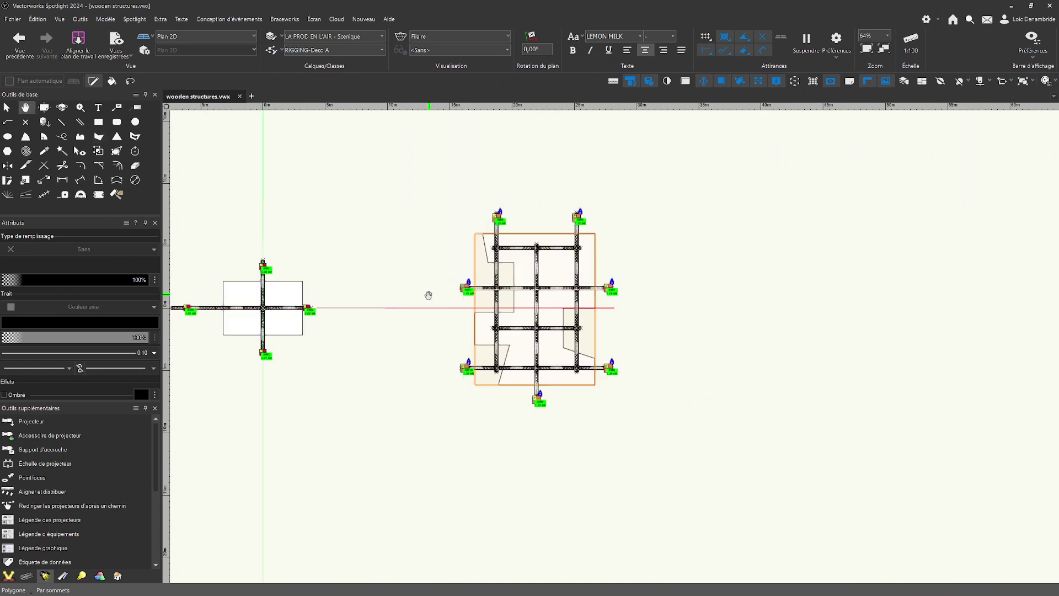
pyautogui.scroll(2, 667, 279)
pyautogui.click(527, 248)
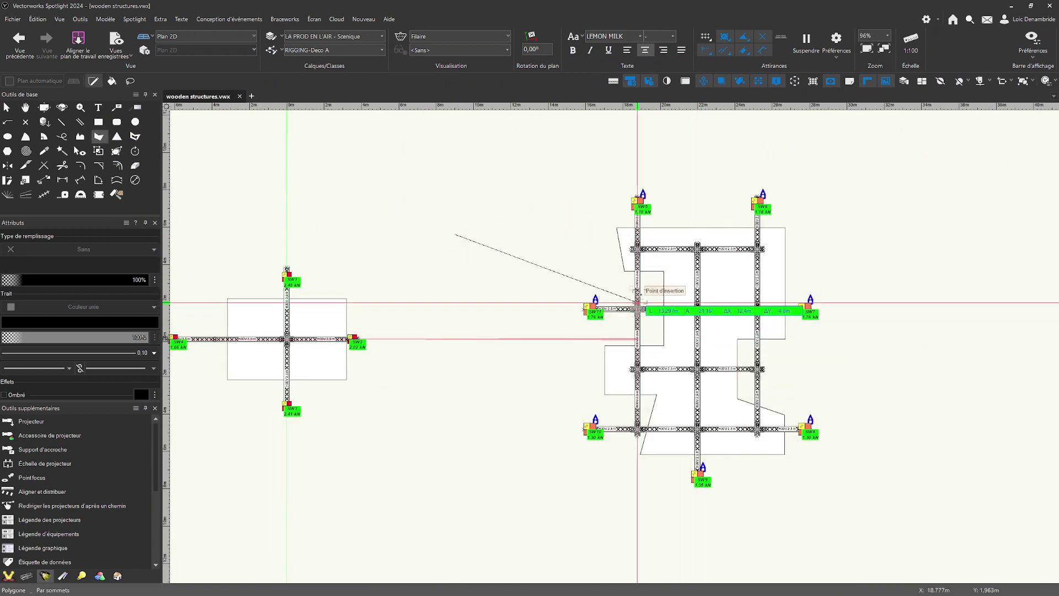
pyautogui.press('x')
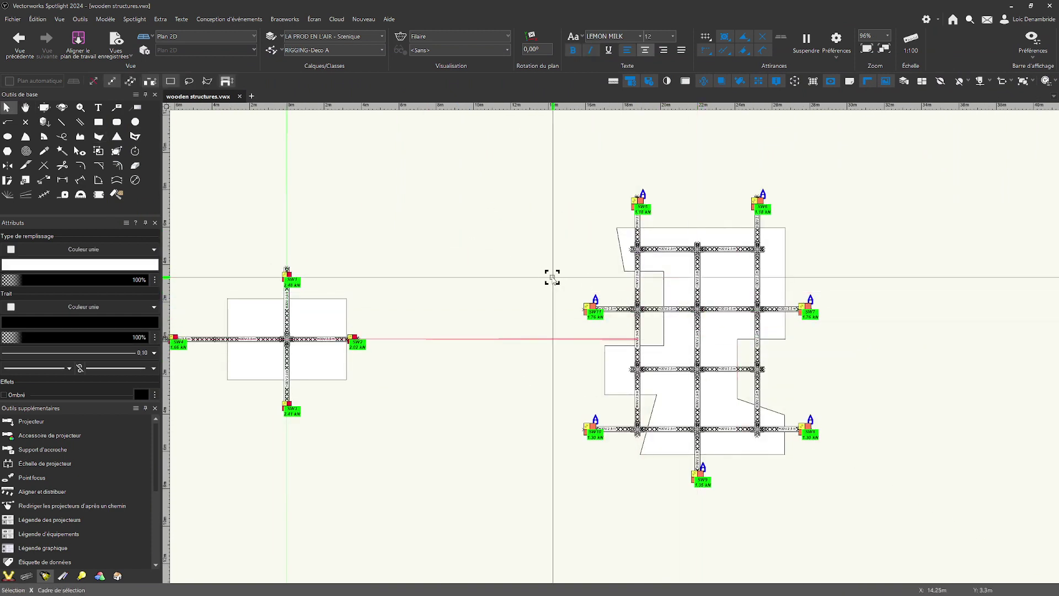
pyautogui.press('m')
pyautogui.scroll(-2, 787, 332)
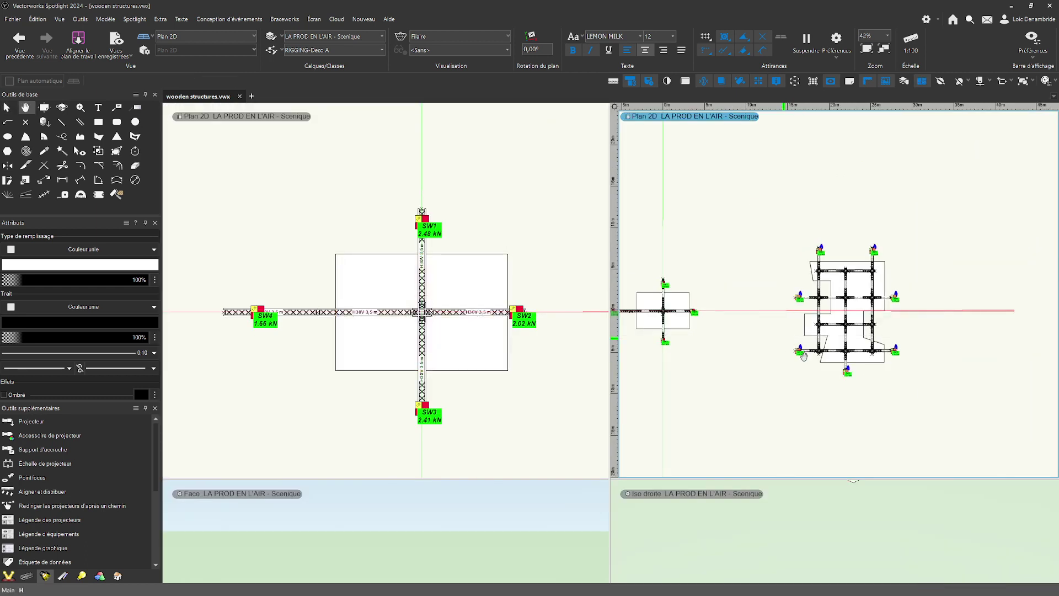
pyautogui.moveTo(783, 336); pyautogui.dragTo(797, 357, button='middle')
pyautogui.scroll(-4, 529, 353)
pyautogui.moveTo(573, 370)
pyautogui.mouseDown(button='middle')
pyautogui.moveTo(335, 352)
pyautogui.moveTo(294, 403)
pyautogui.moveTo(262, 360)
pyautogui.moveTo(261, 373)
pyautogui.mouseUp(button='middle')
pyautogui.scroll(1, 366, 357)
pyautogui.scroll(2, 280, 343)
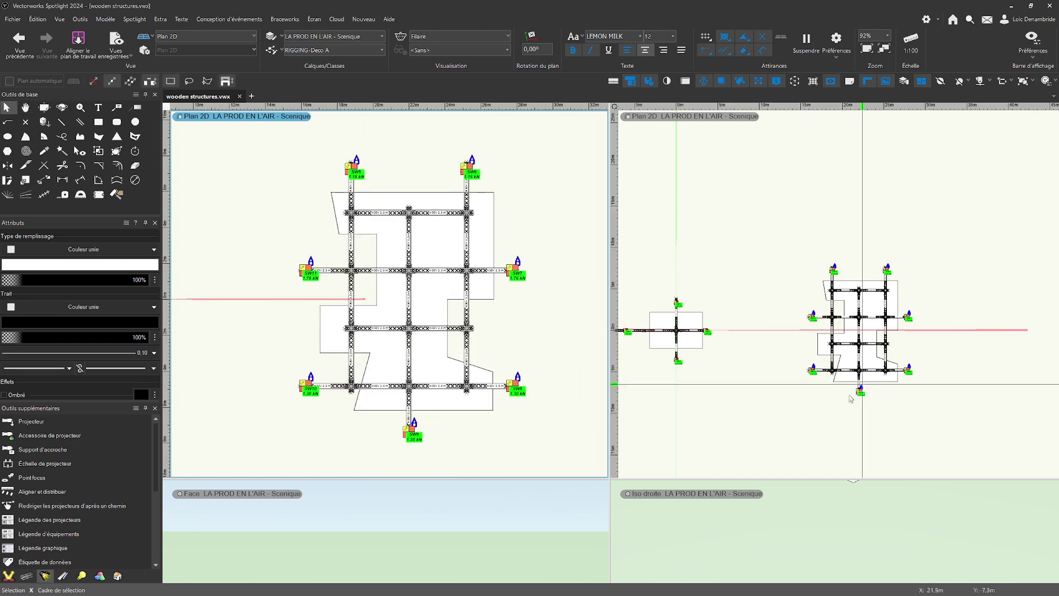
# Set the second pane to a 3D isometric view showing the irregular wooden structure below its truss grid.
pyautogui.scroll(1, 804, 360)
pyautogui.moveTo(758, 340); pyautogui.dragTo(622, 316, button='middle')
pyautogui.moveTo(853, 330)
pyautogui.mouseDown(button='middle')
pyautogui.moveTo(917, 327)
pyautogui.moveTo(886, 281)
pyautogui.mouseUp(button='middle')
pyautogui.press('3')
pyautogui.scroll(2, 887, 327)
pyautogui.keyDown('ctrl'); pyautogui.moveTo(910, 409); pyautogui.dragTo(950, 285, button='middle'); pyautogui.keyUp('ctrl')
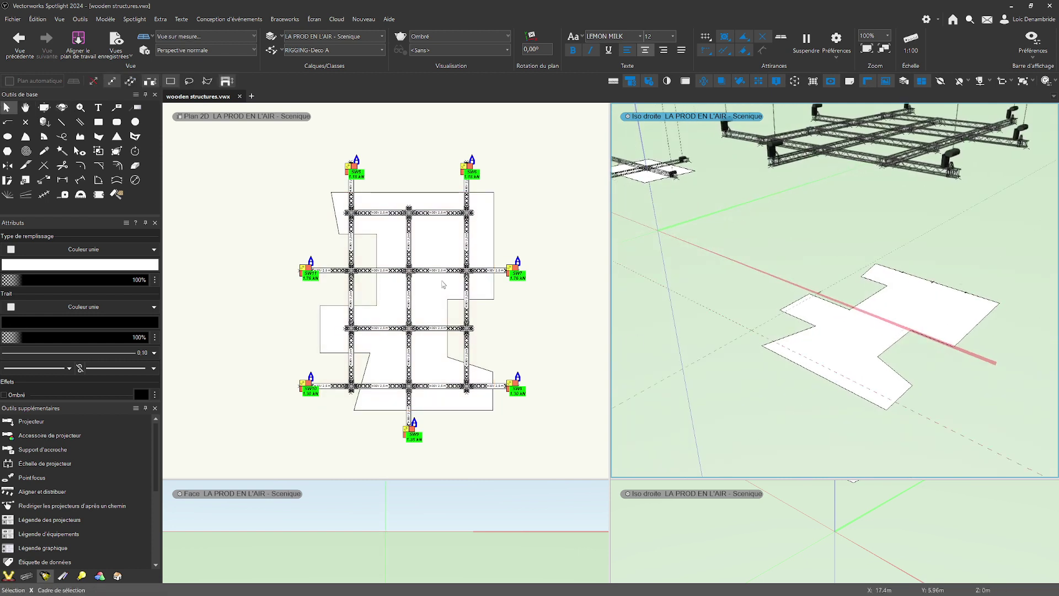
pyautogui.scroll(1, 420, 259)
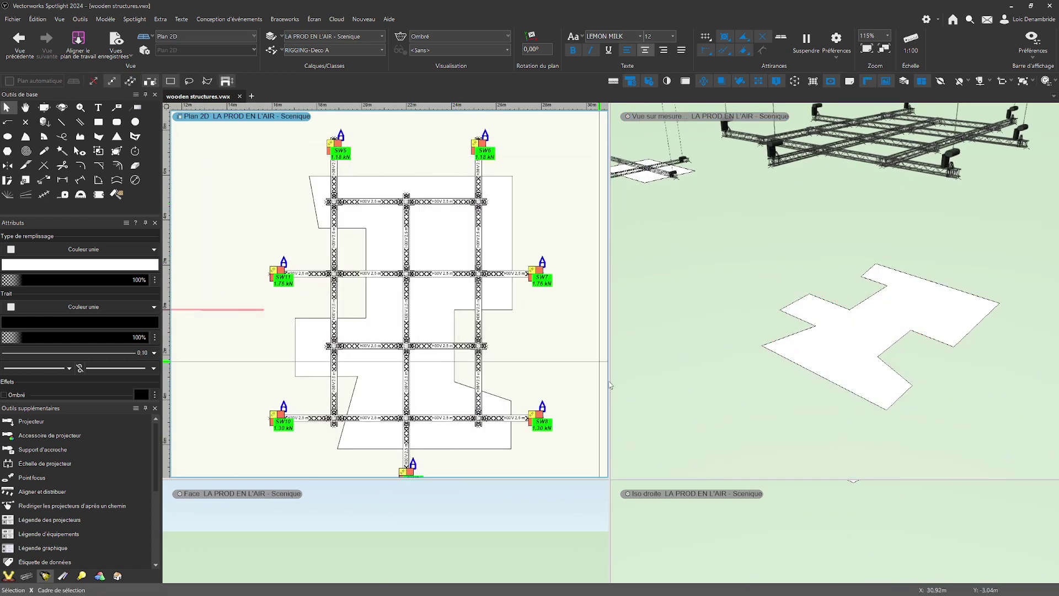
pyautogui.moveTo(452, 380); pyautogui.dragTo(425, 358, button='middle')
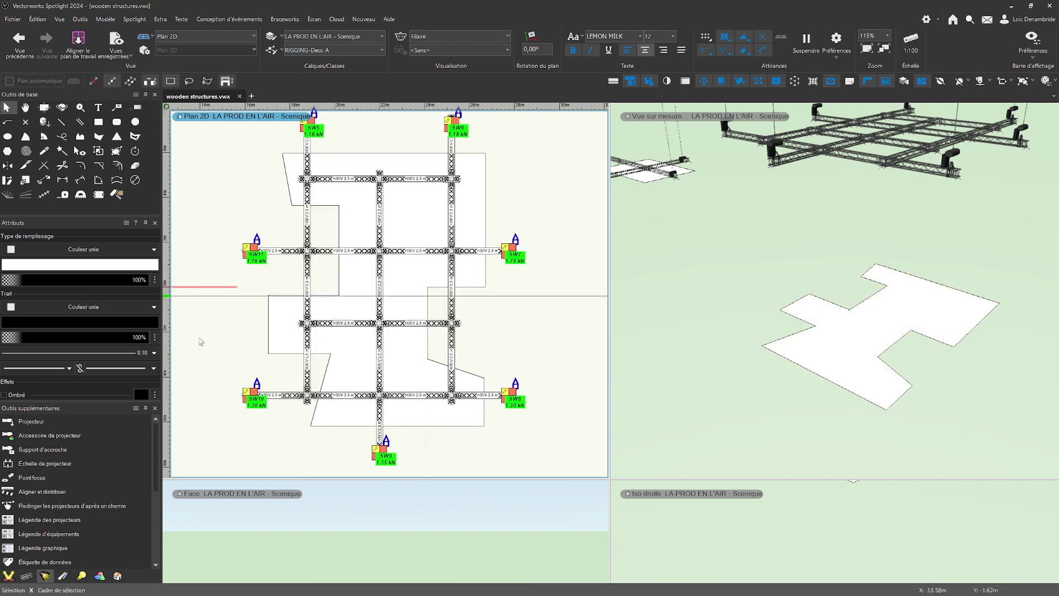
# Move the irregular wooden structure 10 m along Z with Move 3D.
pyautogui.click(858, 348)
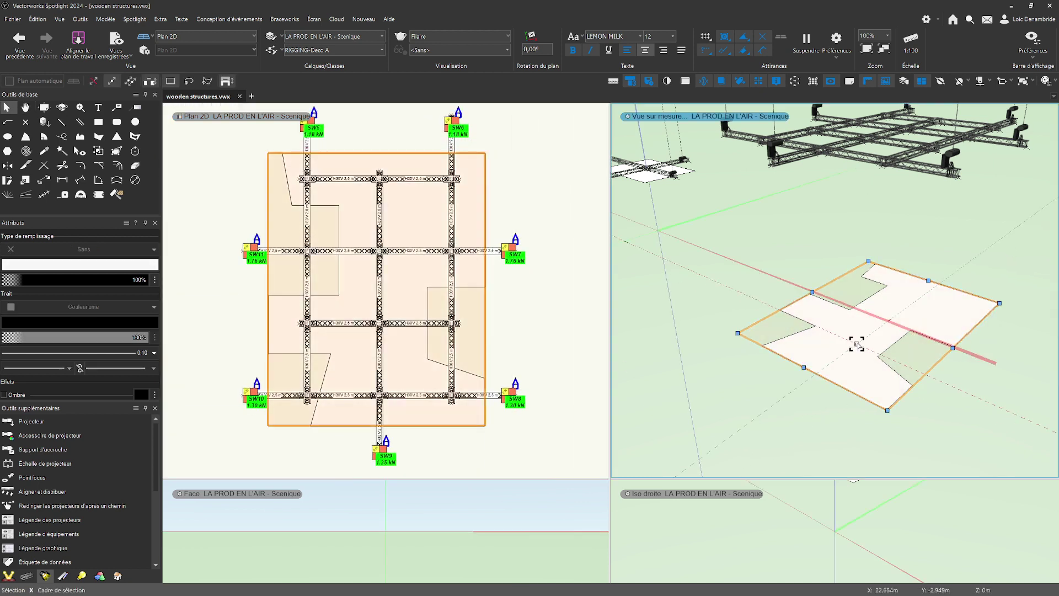
pyautogui.rightClick(857, 346)
pyautogui.click(908, 307)
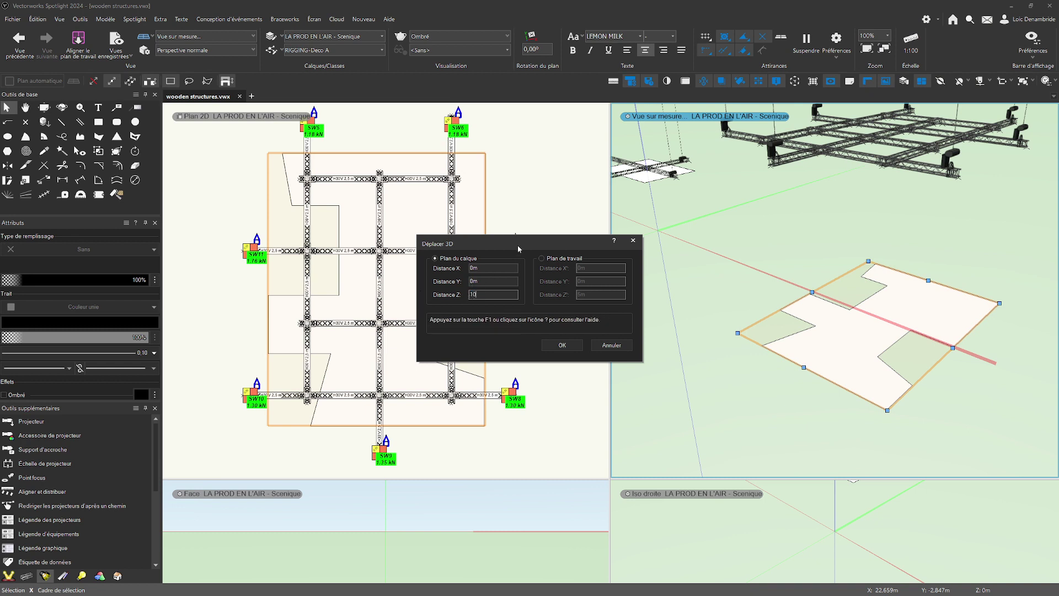
pyautogui.moveTo(518, 249); pyautogui.dragTo(622, 419)
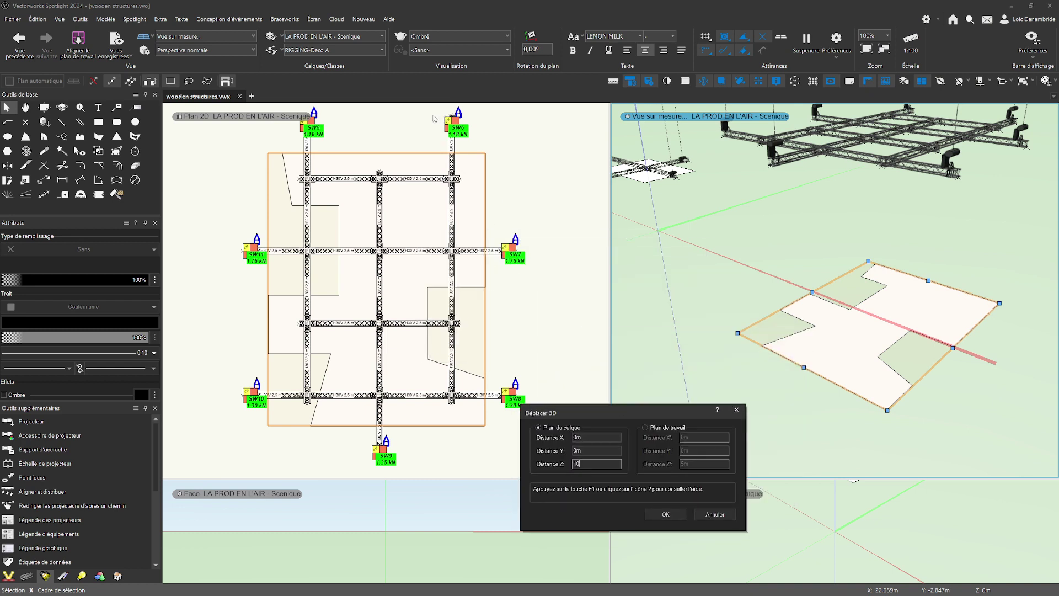
pyautogui.click(666, 514)
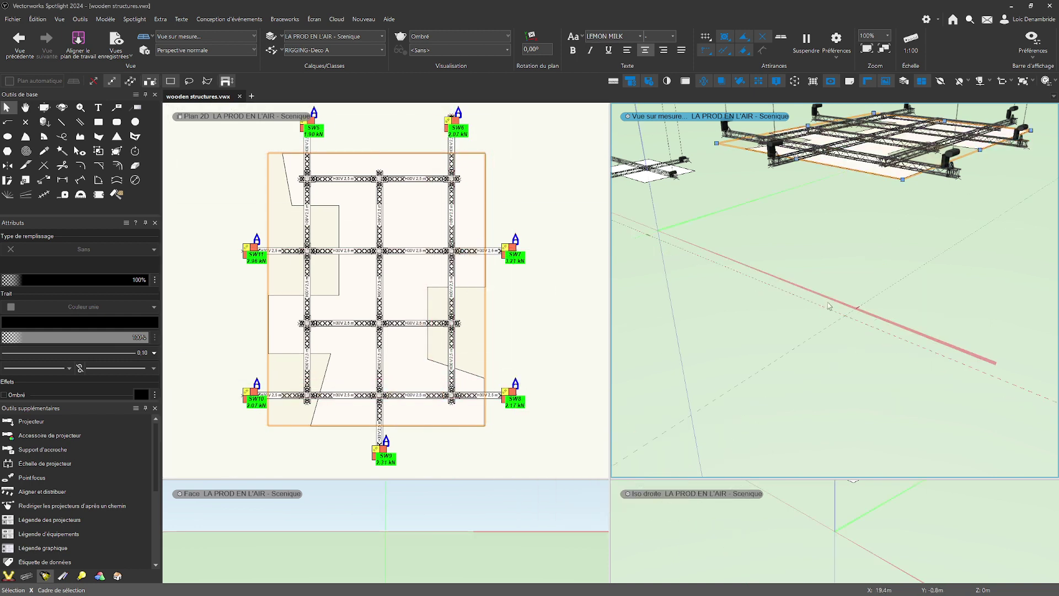
# Examine in 3D how the two wooden structures sit against their truss rigs.
pyautogui.press('h')
pyautogui.moveTo(862, 330); pyautogui.dragTo(799, 356)
pyautogui.press('x')
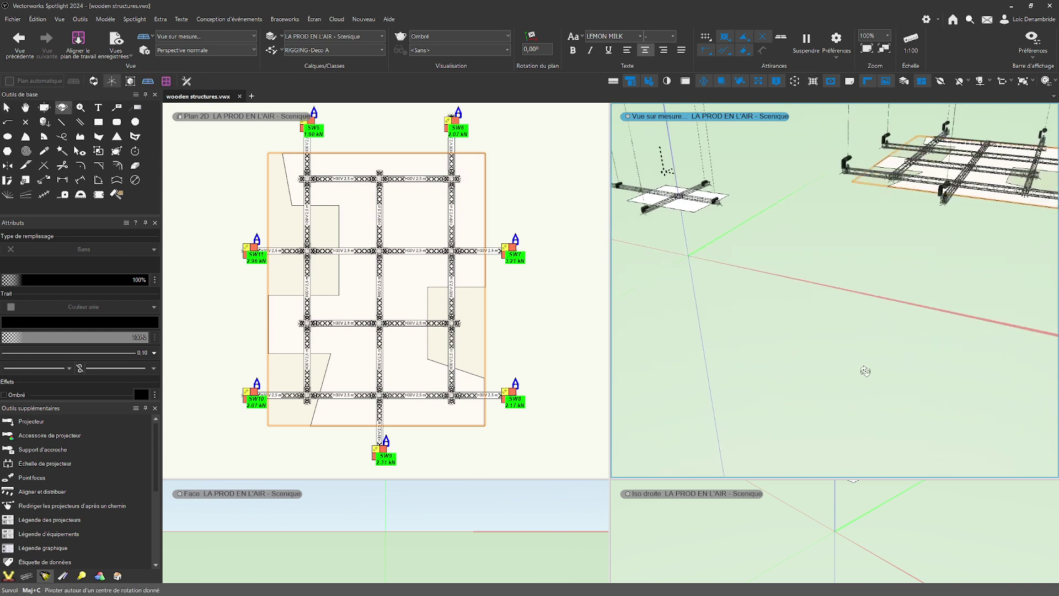
pyautogui.press('h')
pyautogui.moveTo(863, 371); pyautogui.dragTo(859, 400)
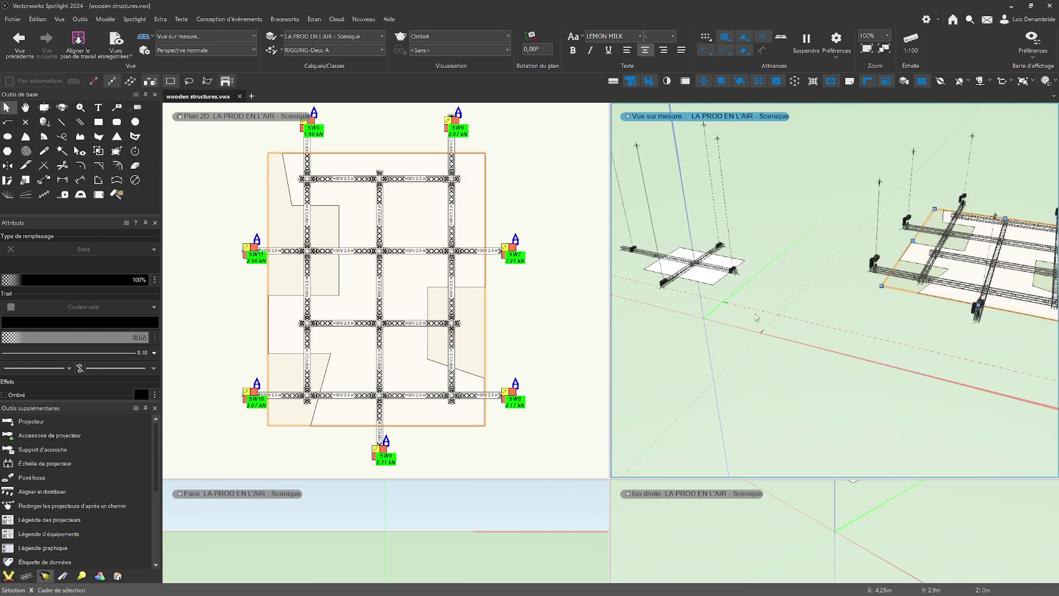
pyautogui.scroll(1, 702, 318)
pyautogui.moveTo(720, 315); pyautogui.dragTo(734, 344, button='middle')
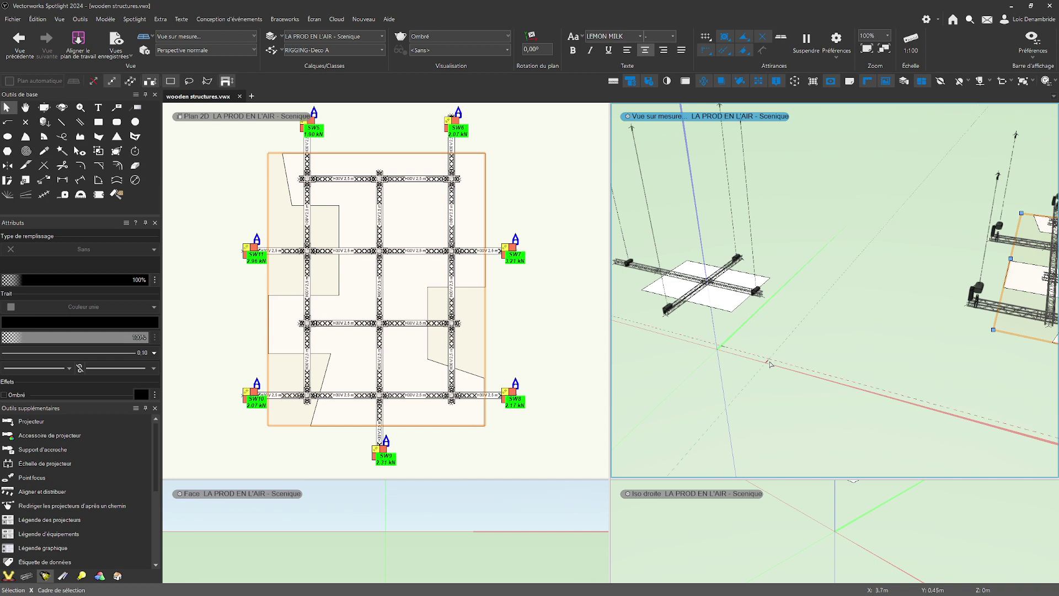
pyautogui.keyDown('ctrl'); pyautogui.moveTo(798, 381); pyautogui.dragTo(817, 342, button='middle'); pyautogui.keyUp('ctrl')
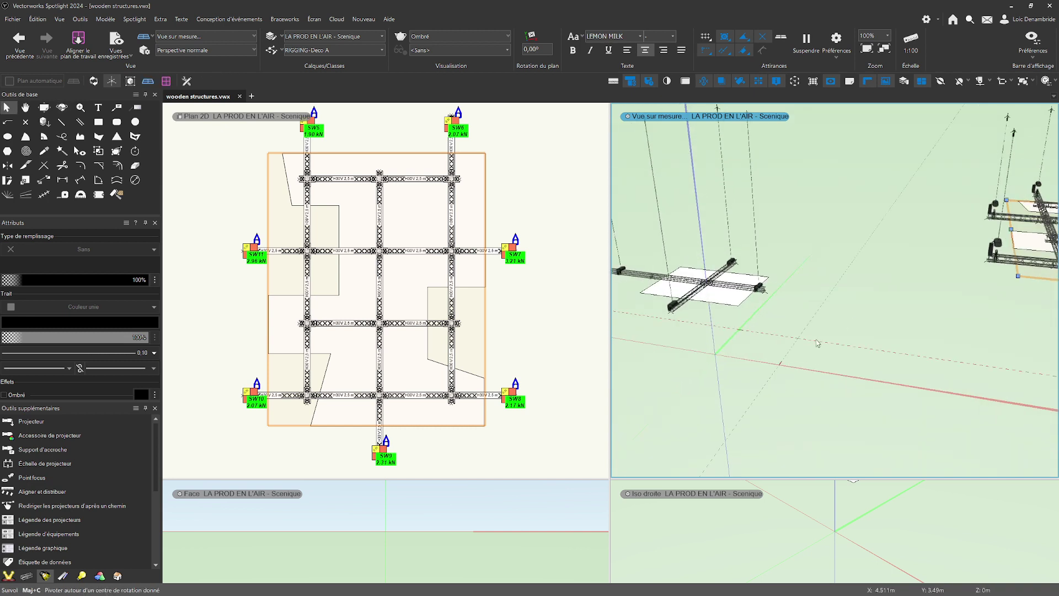
# Examine the hoist loads at SW1 to SW4 around the rectangular wooden structure in the plan view.
pyautogui.scroll(-2, 522, 334)
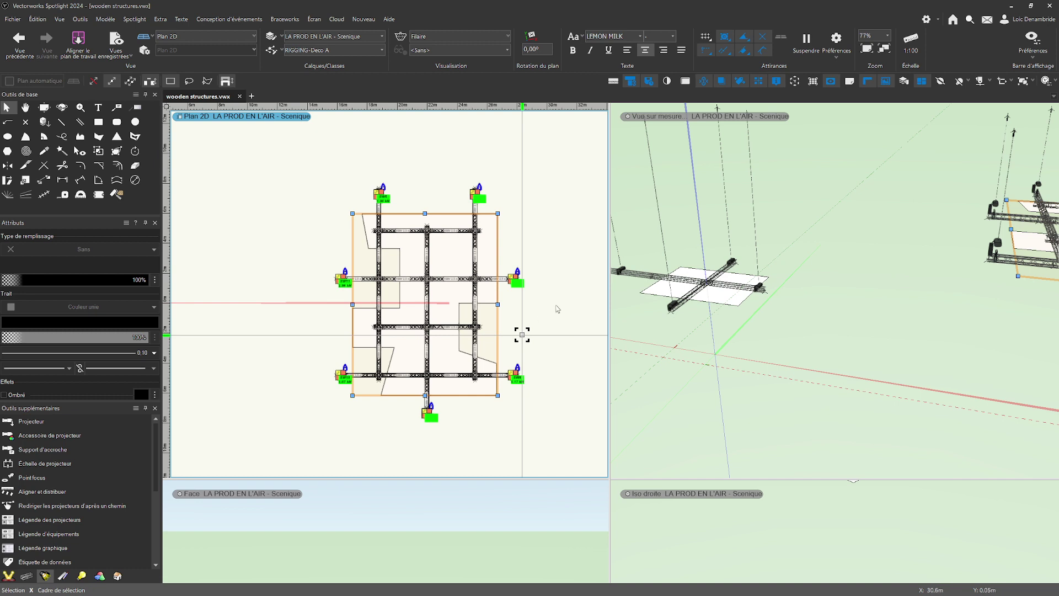
pyautogui.scroll(-2, 539, 327)
pyautogui.moveTo(478, 317); pyautogui.dragTo(557, 301, button='middle')
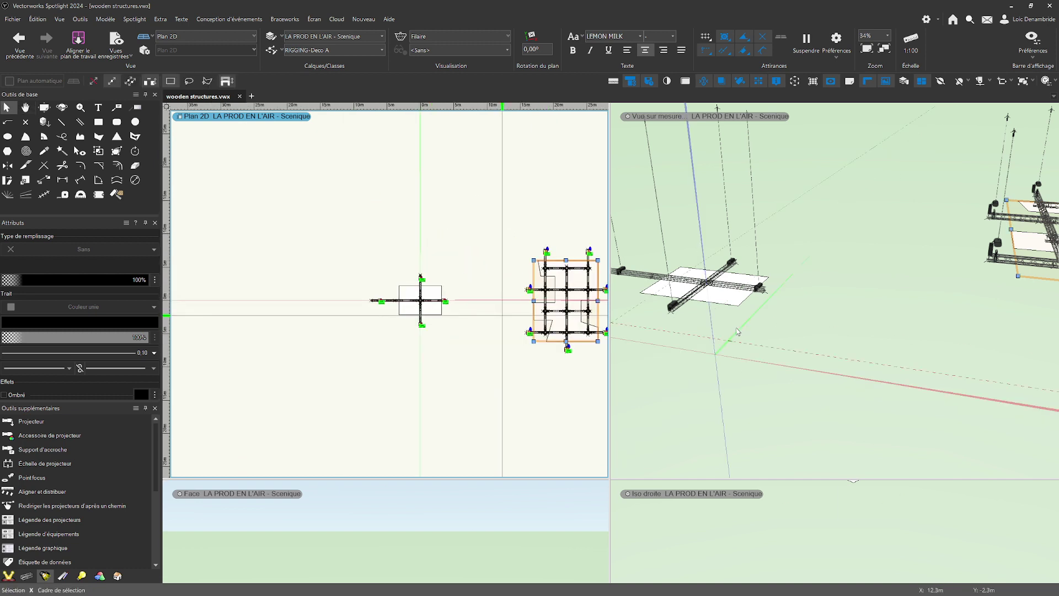
pyautogui.moveTo(721, 341); pyautogui.dragTo(670, 350, button='middle')
pyautogui.scroll(4, 460, 319)
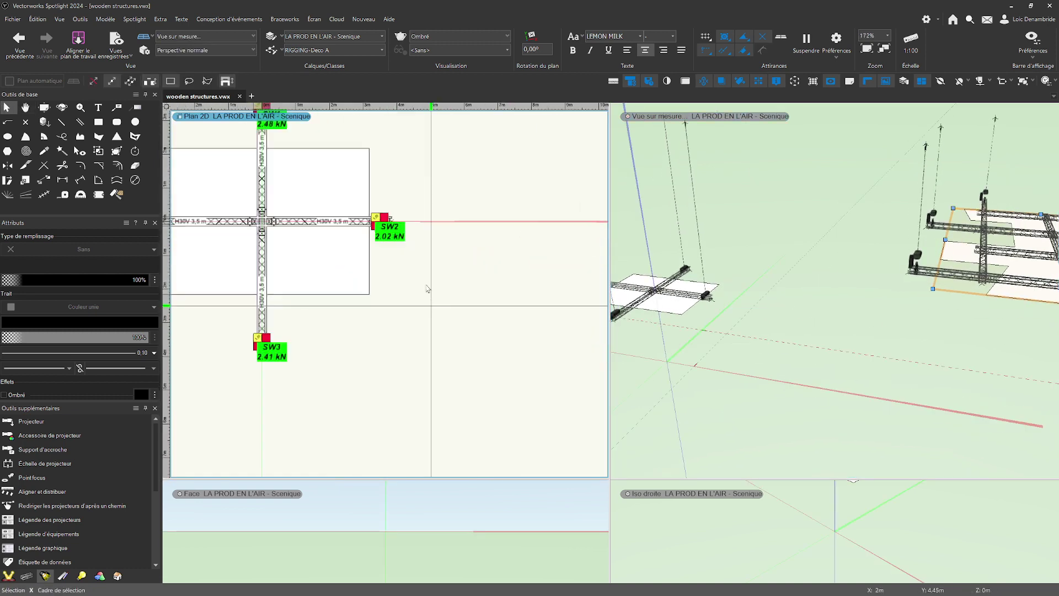
pyautogui.moveTo(560, 336); pyautogui.dragTo(680, 385, button='middle')
pyautogui.scroll(1, 445, 305)
pyautogui.moveTo(445, 305); pyautogui.dragTo(499, 357, button='middle')
pyautogui.scroll(-1, 497, 353)
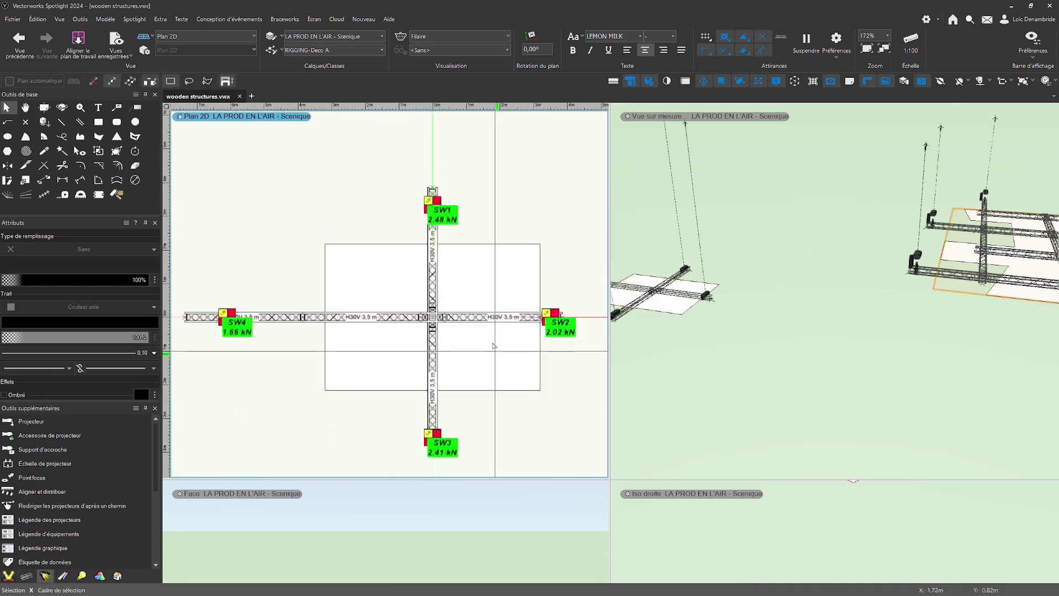
# Shift the rectangular wooden structure off-centre on its truss cross, toward hoist SW4.
pyautogui.moveTo(503, 356); pyautogui.dragTo(474, 355)
pyautogui.moveTo(379, 354)
pyautogui.mouseDown()
pyautogui.moveTo(354, 342)
pyautogui.moveTo(387, 345)
pyautogui.mouseUp()
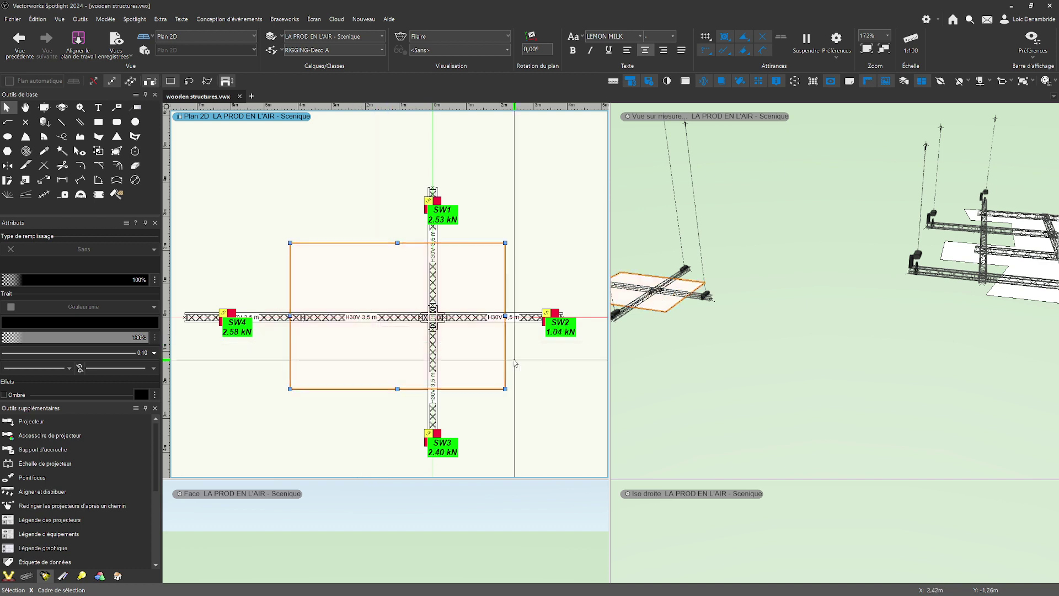
# Reposition the irregular wooden structure on its truss grid, shifting it slightly toward hoist SW7.
pyautogui.scroll(-2, 514, 360)
pyautogui.moveTo(570, 387); pyautogui.dragTo(440, 377, button='middle')
pyautogui.moveTo(527, 375); pyautogui.dragTo(296, 347, button='middle')
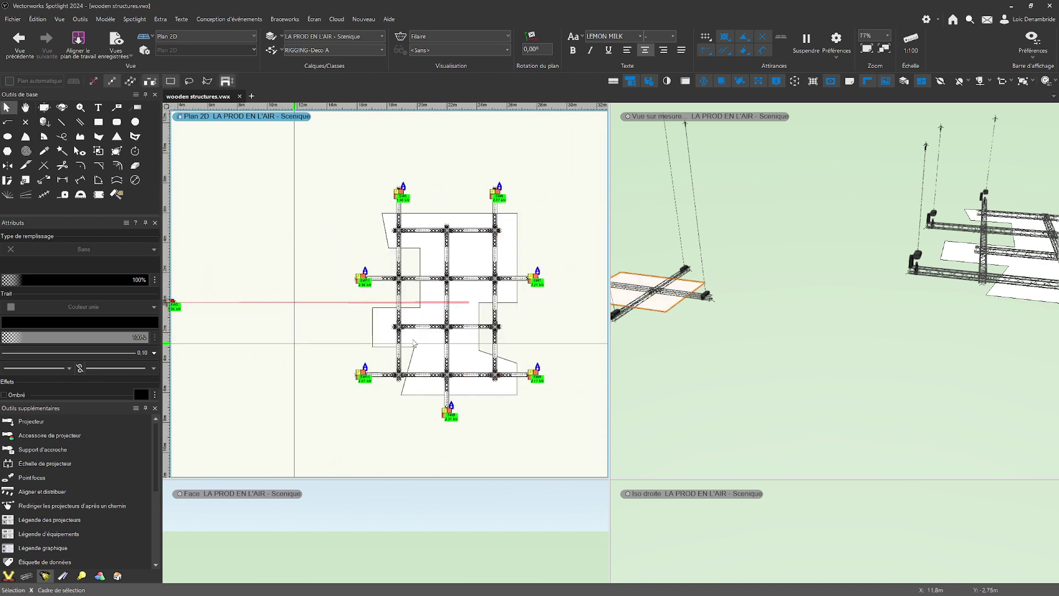
pyautogui.scroll(1, 429, 311)
pyautogui.click(430, 309)
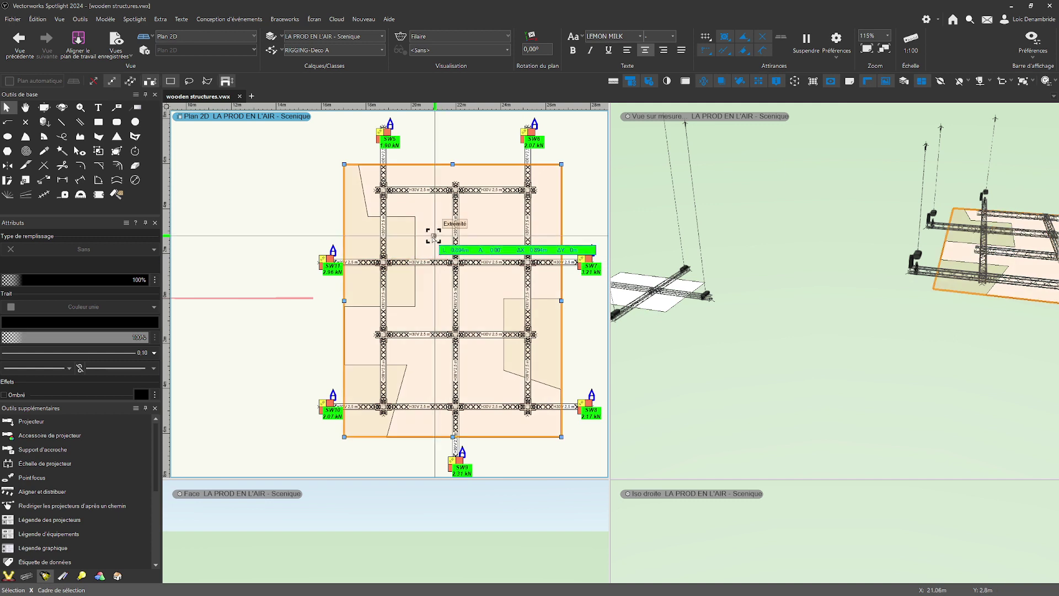
pyautogui.moveTo(434, 236); pyautogui.dragTo(432, 253)
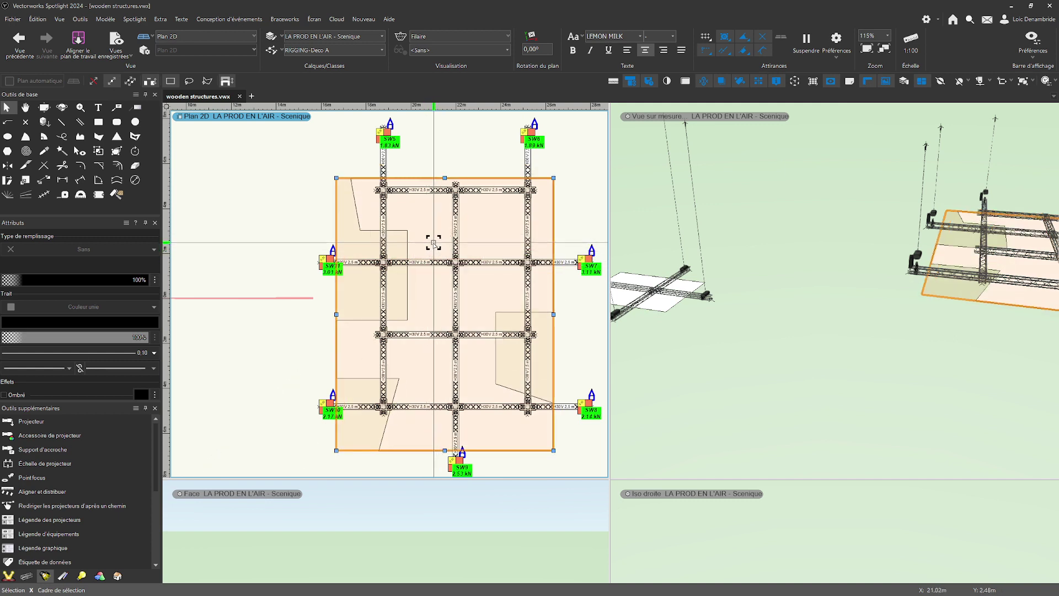
pyautogui.moveTo(498, 247); pyautogui.dragTo(520, 229)
# Show both truss rigs in a right isometric view and replace the four-pane layout with a single full view.
pyautogui.scroll(-2, 487, 285)
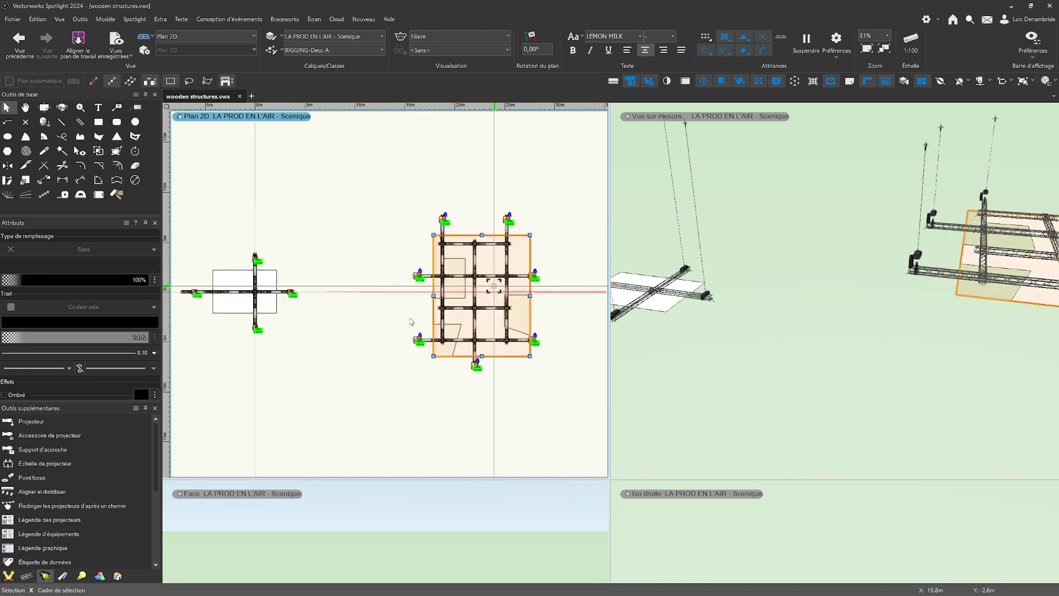
pyautogui.moveTo(352, 316); pyautogui.dragTo(403, 321, button='middle')
pyautogui.press('x')
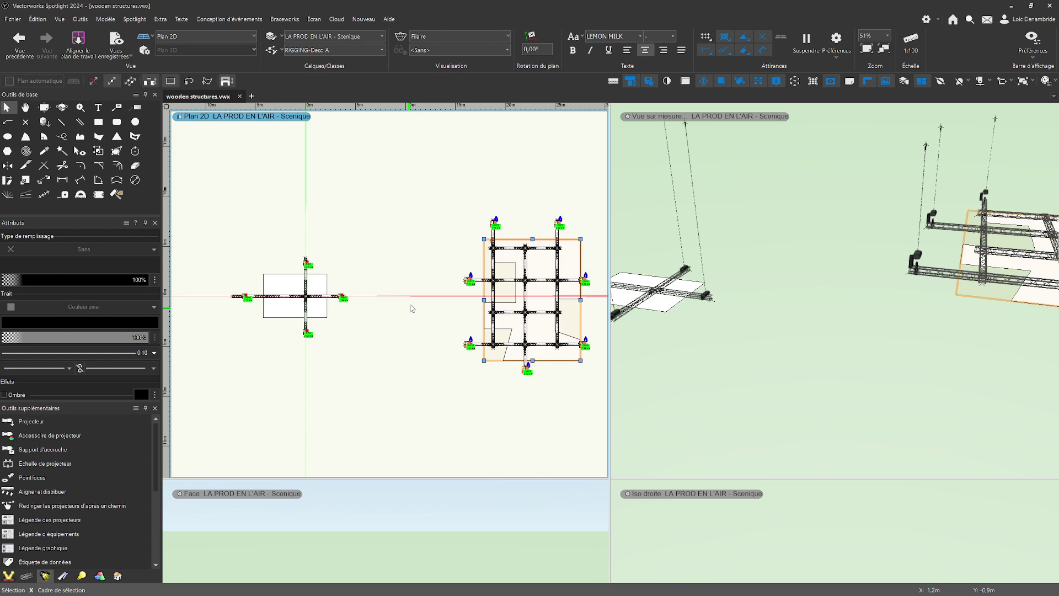
pyautogui.press('3')
pyautogui.moveTo(387, 350); pyautogui.dragTo(456, 343, button='middle')
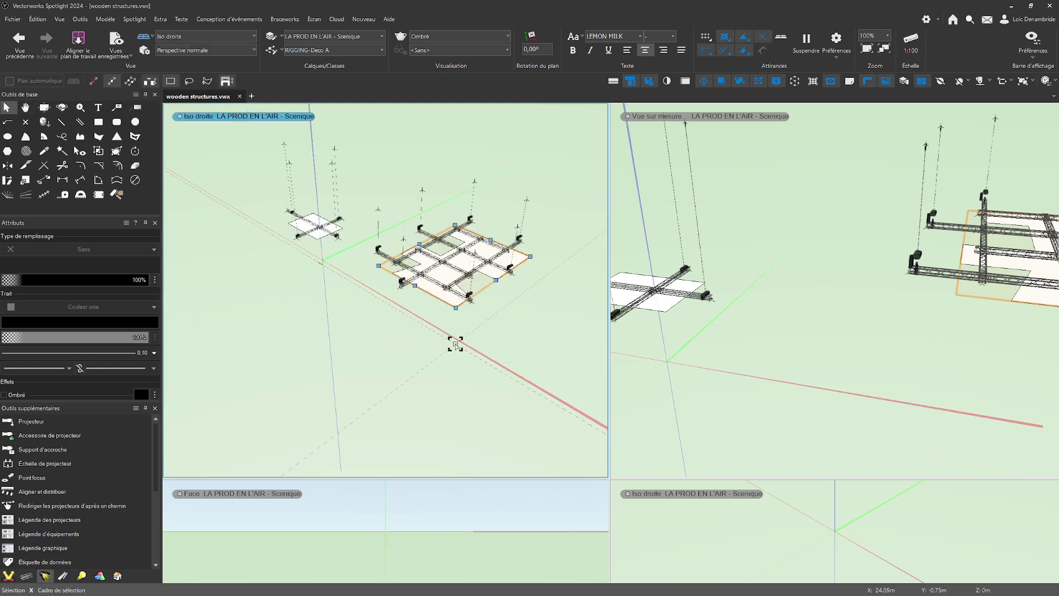
pyautogui.press('m')
pyautogui.scroll(2, 645, 331)
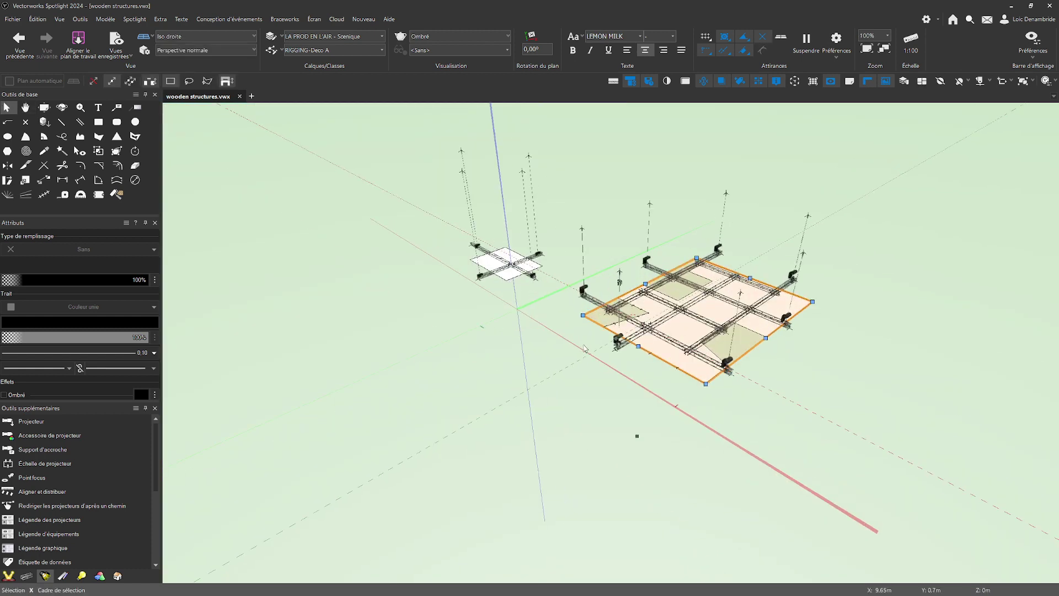
# Examine from several 3D angles how the shifted wooden structures sit against their truss rigs and hoists.
pyautogui.keyDown('ctrl'); pyautogui.moveTo(636, 435); pyautogui.dragTo(735, 312, button='middle'); pyautogui.keyUp('ctrl')
pyautogui.moveTo(722, 276); pyautogui.dragTo(683, 361, button='middle')
pyautogui.scroll(2, 600, 378)
pyautogui.press('x')
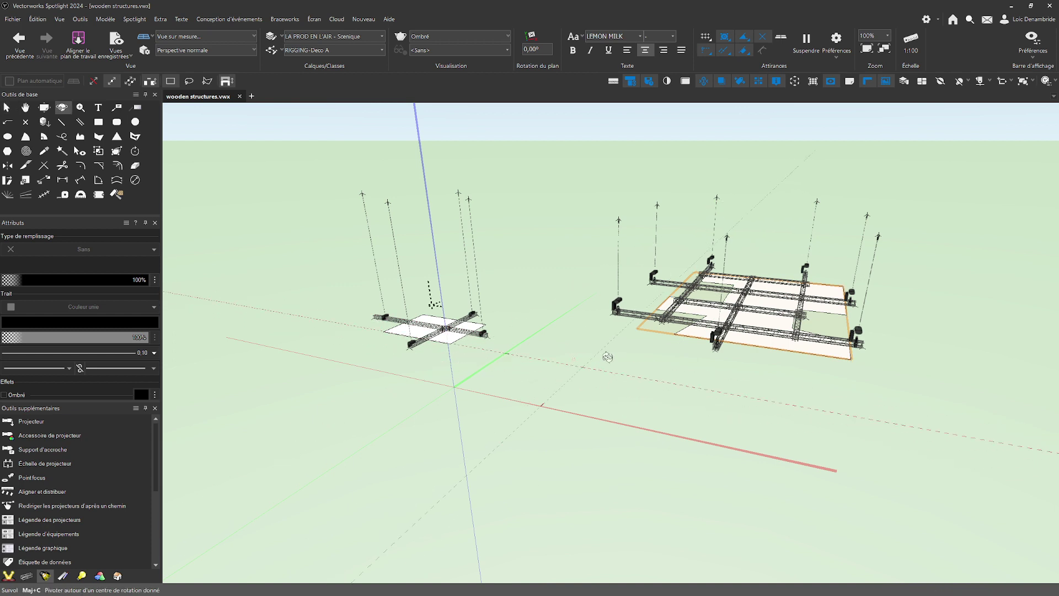
pyautogui.keyDown('shift'); pyautogui.moveTo(607, 357); pyautogui.dragTo(593, 380, button='middle'); pyautogui.keyUp('shift')
pyautogui.press('x')
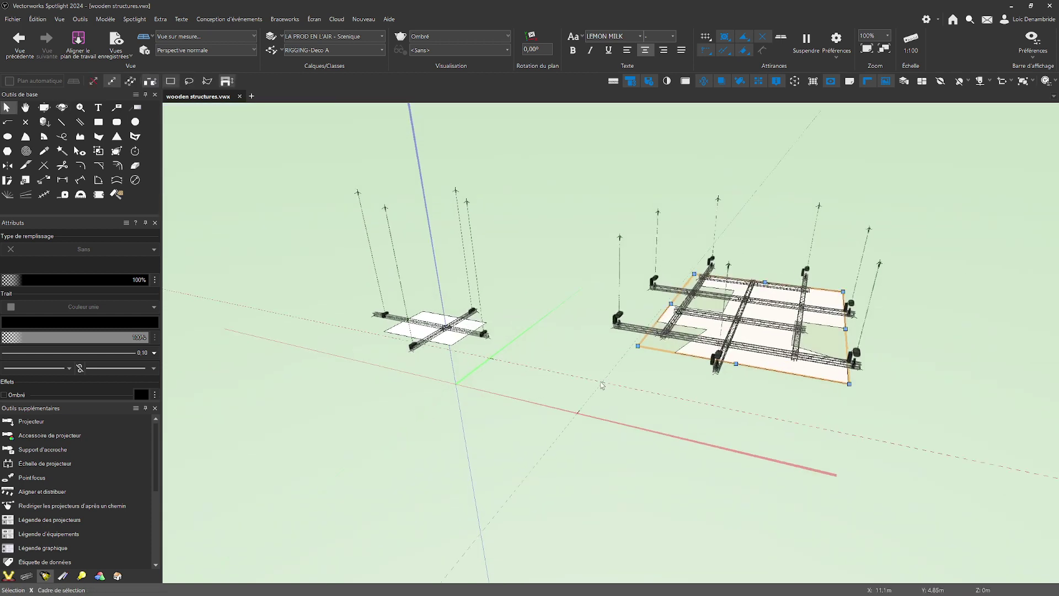
pyautogui.scroll(2, 557, 369)
pyautogui.keyDown('ctrl'); pyautogui.moveTo(612, 425); pyautogui.dragTo(560, 385, button='middle'); pyautogui.keyUp('ctrl')
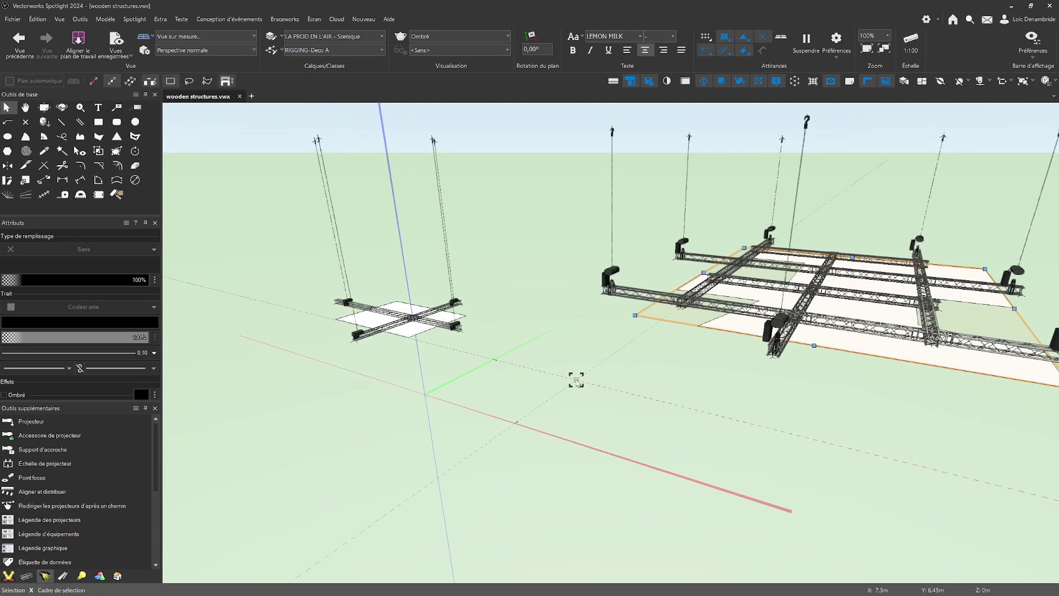
# Return to the 2D plan view and examine the hoist loads of both truss rigs.
pyautogui.hotkey('ctrl', '5')
pyautogui.scroll(-2, 576, 388)
pyautogui.moveTo(463, 397); pyautogui.dragTo(586, 371, button='middle')
pyautogui.scroll(1, 575, 362)
pyautogui.scroll(2, 588, 371)
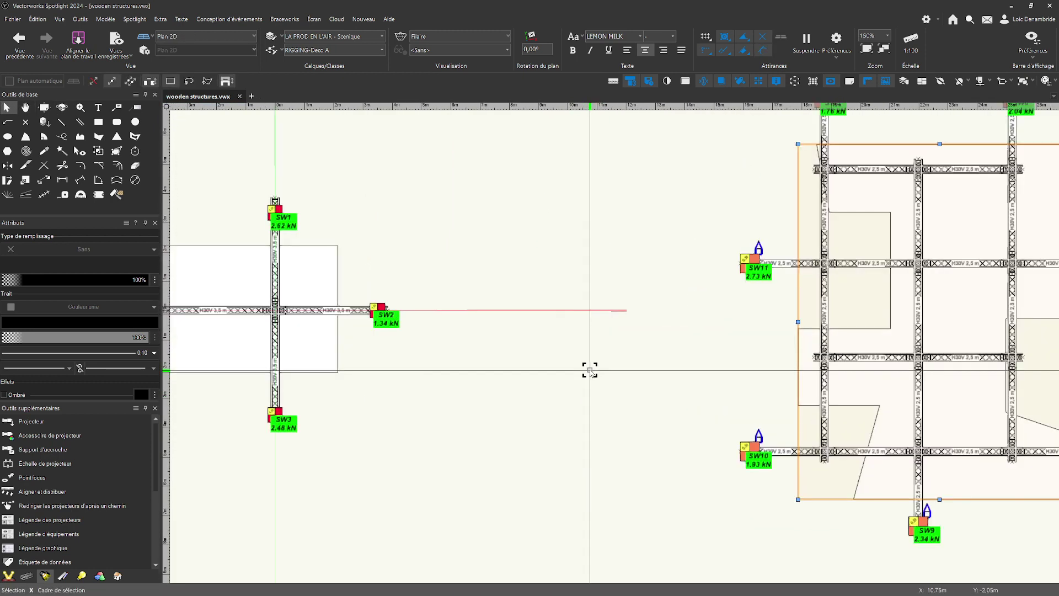
pyautogui.scroll(-2, 590, 370)
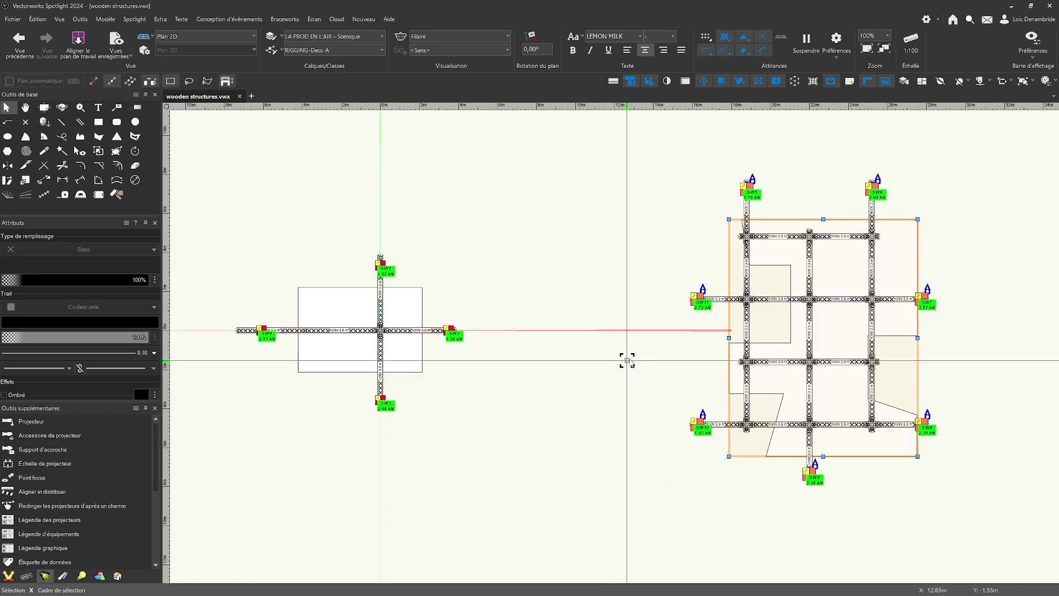